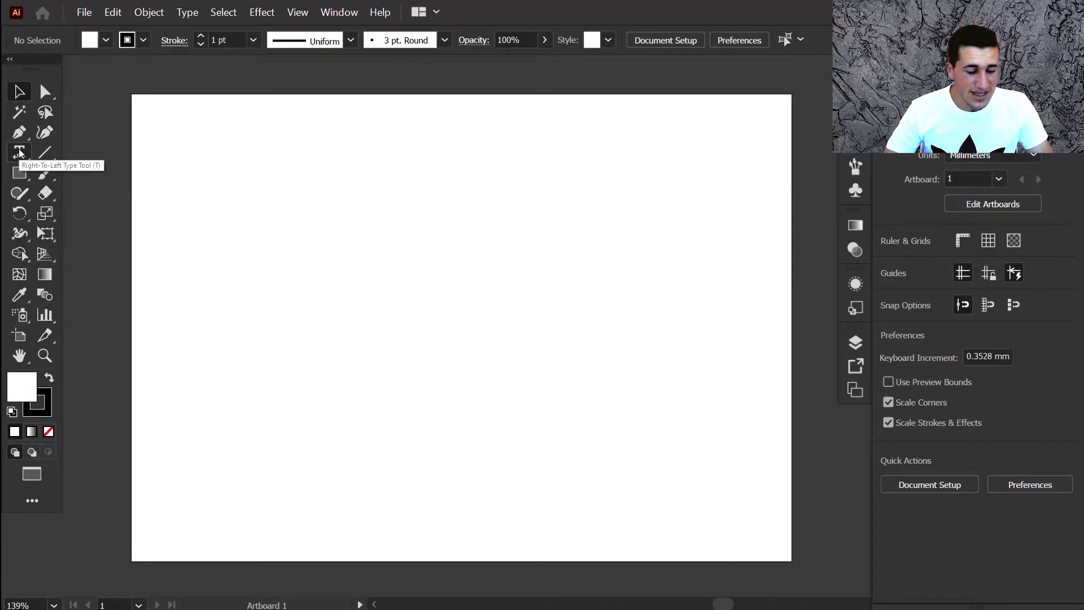
- Switch in turn to the Rectangle, Pen, Curvature, Rotate and Selection tools
{"action": "left_click", "coordinate": [20, 173]}
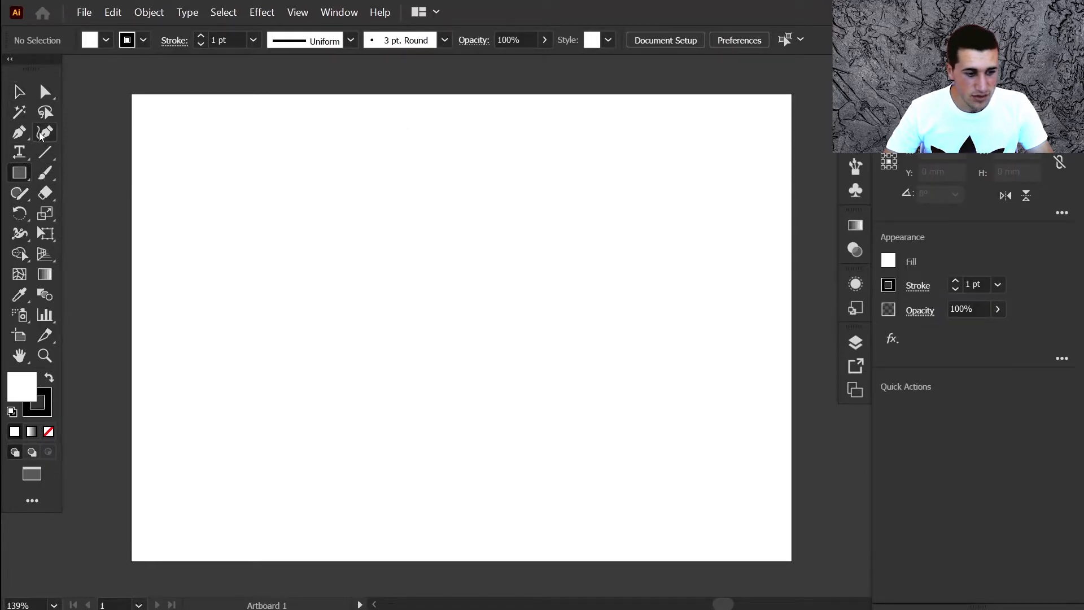
{"action": "left_click", "coordinate": [19, 132]}
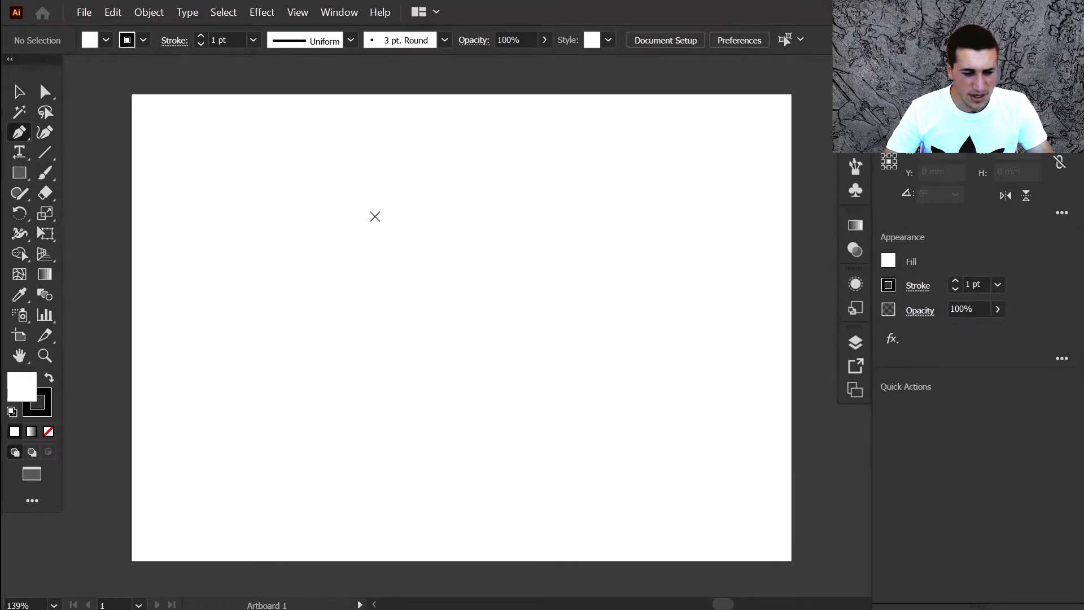
{"action": "left_click", "coordinate": [45, 132]}
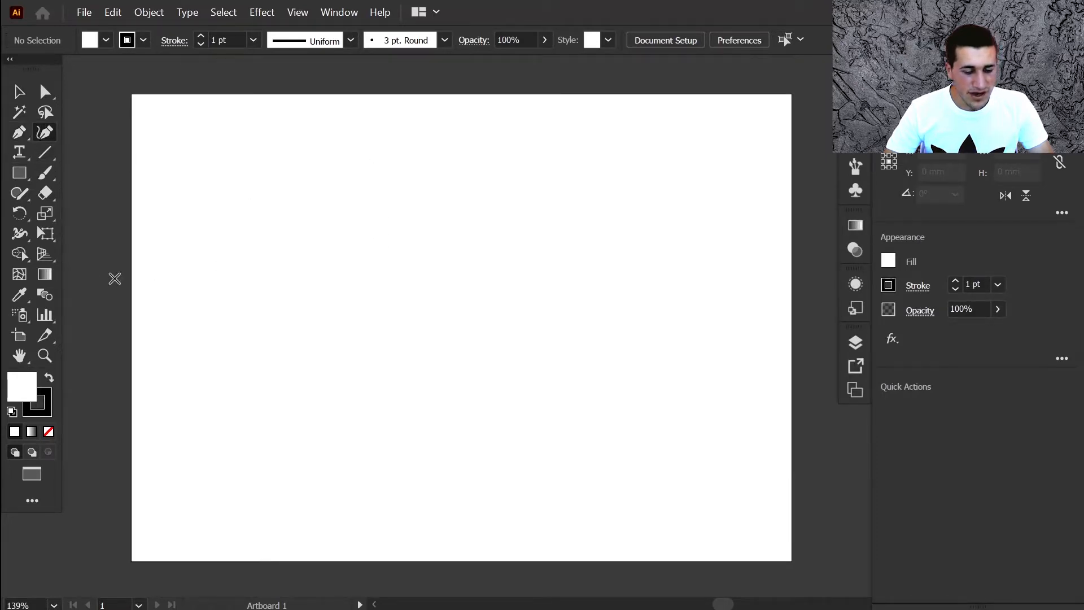
{"action": "left_click", "coordinate": [19, 213]}
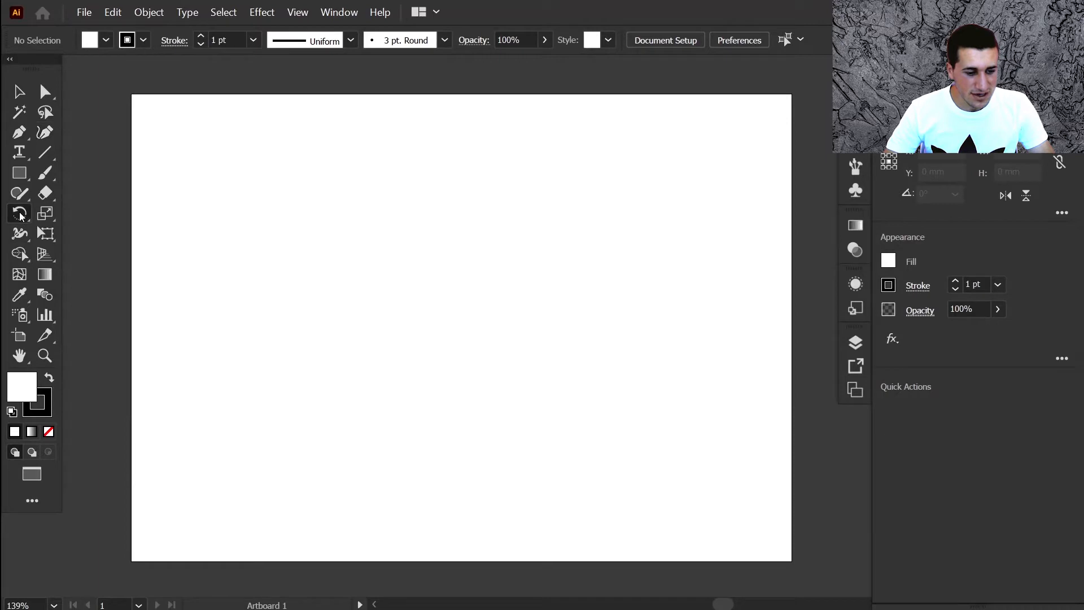
{"action": "left_click", "coordinate": [19, 92]}
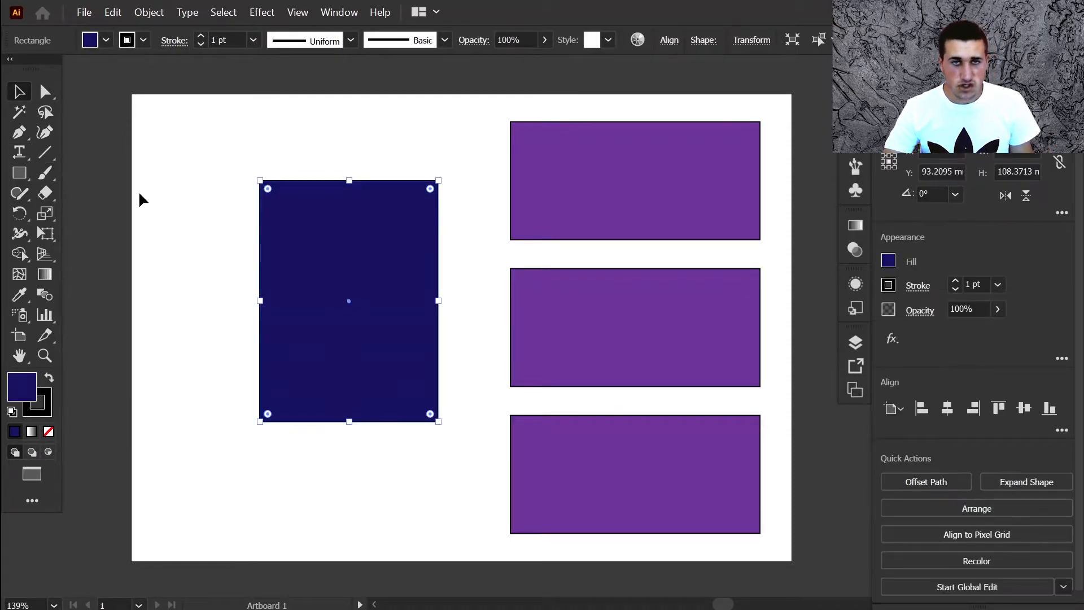
- Delete the selected navy rectangle and undo the deletion
{"action": "key", "text": "Delete"}
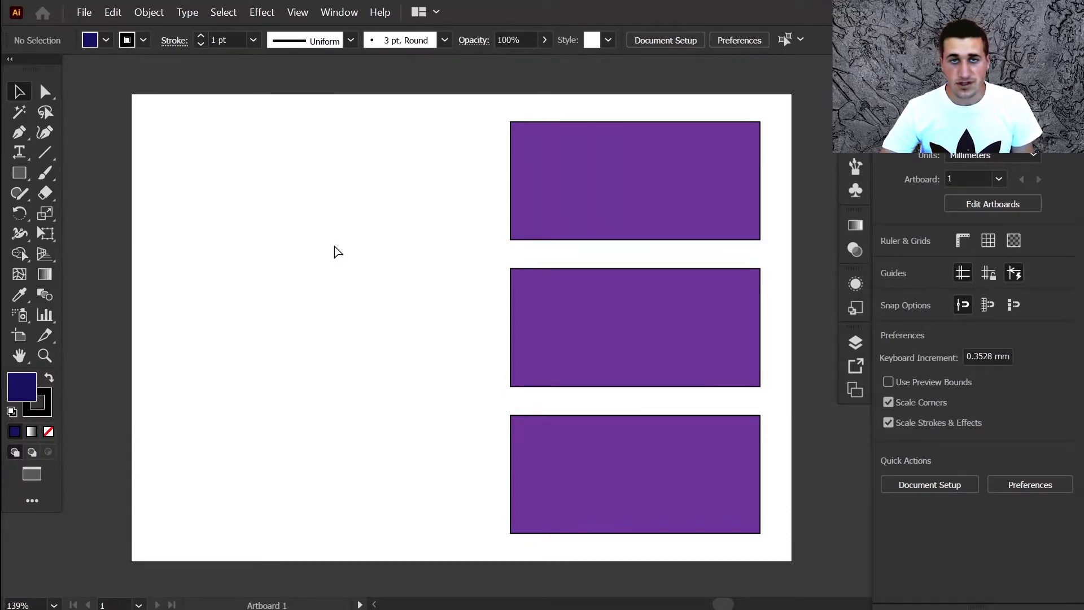
{"action": "key", "text": "ctrl+z"}
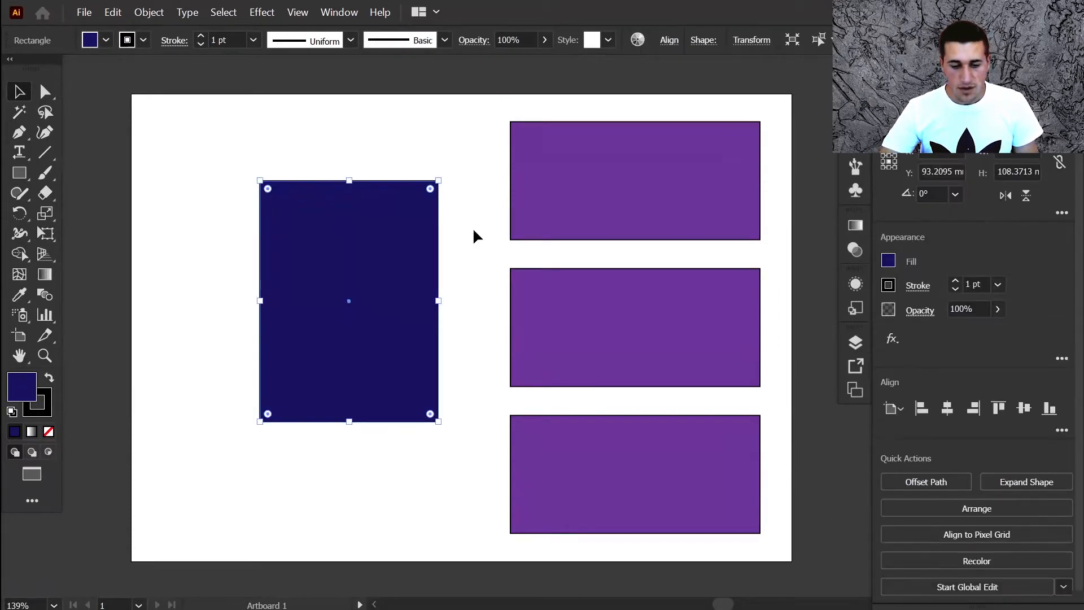
- Toggle the bounding box off and on, then hide all other objects besides the navy rectangle
{"action": "key", "text": "ctrl+shift+b"}
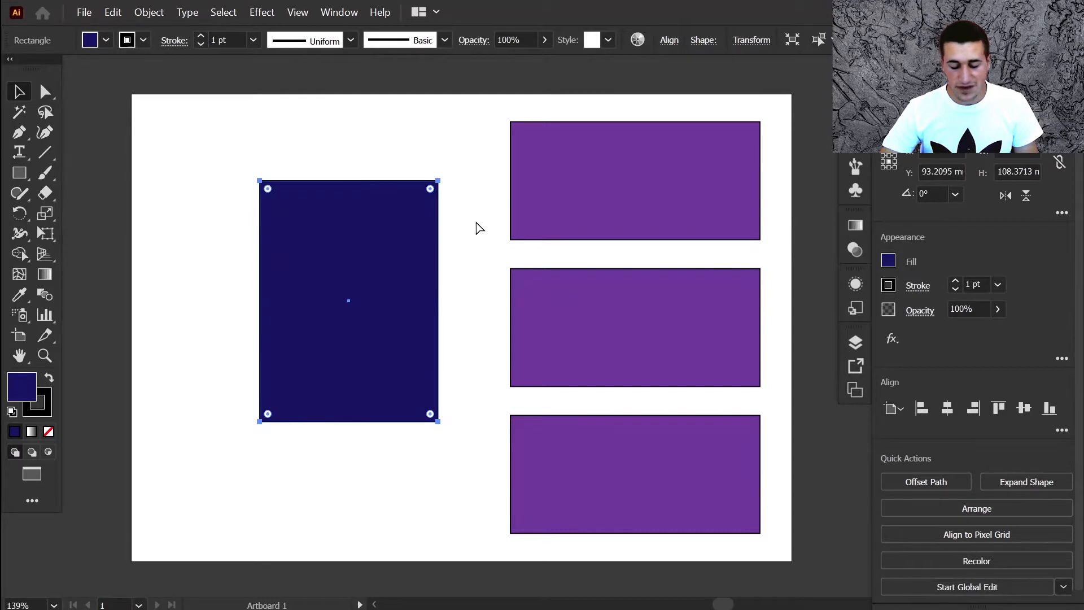
{"action": "key", "text": "ctrl+shift+b"}
{"action": "key", "text": "ctrl+alt+shift+3"}
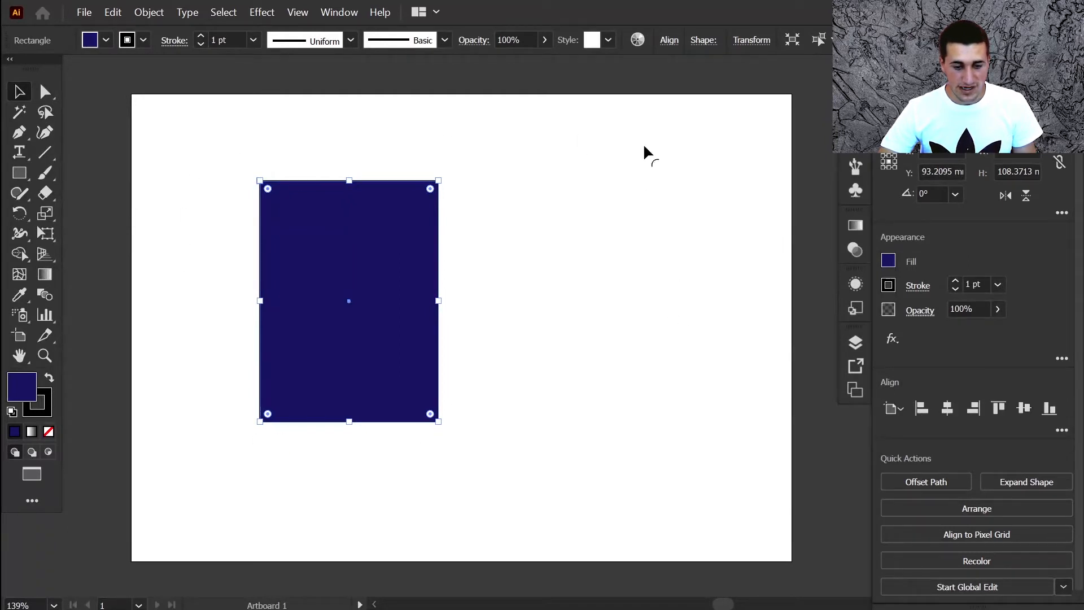
{"action": "key", "text": "ctrl+shift+b"}
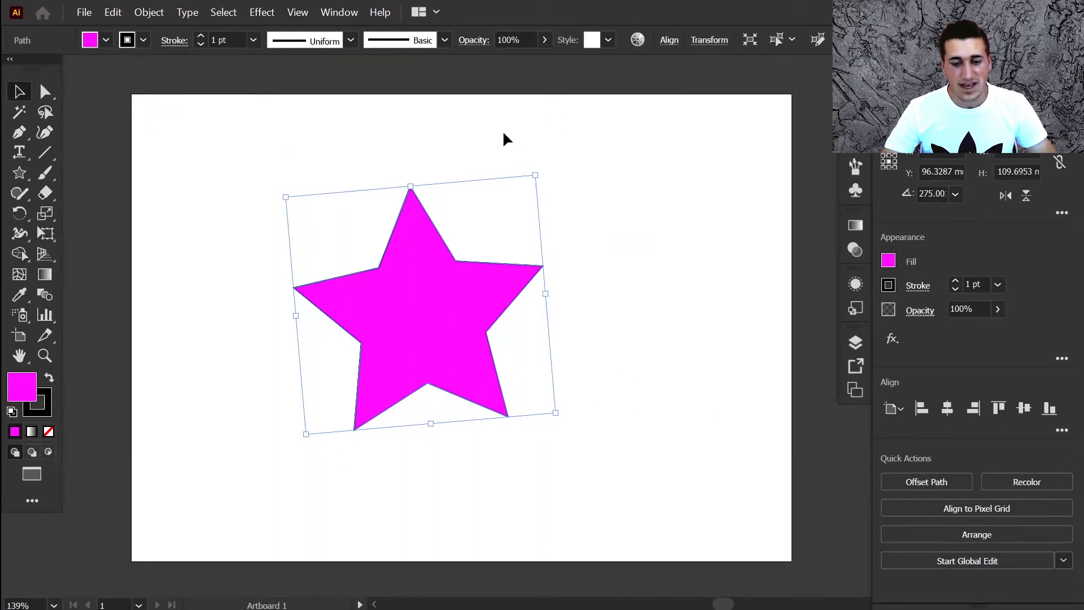
- Move the magenta star up and to the left, then back to the right on the artboard
{"action": "key", "text": "ctrl"}
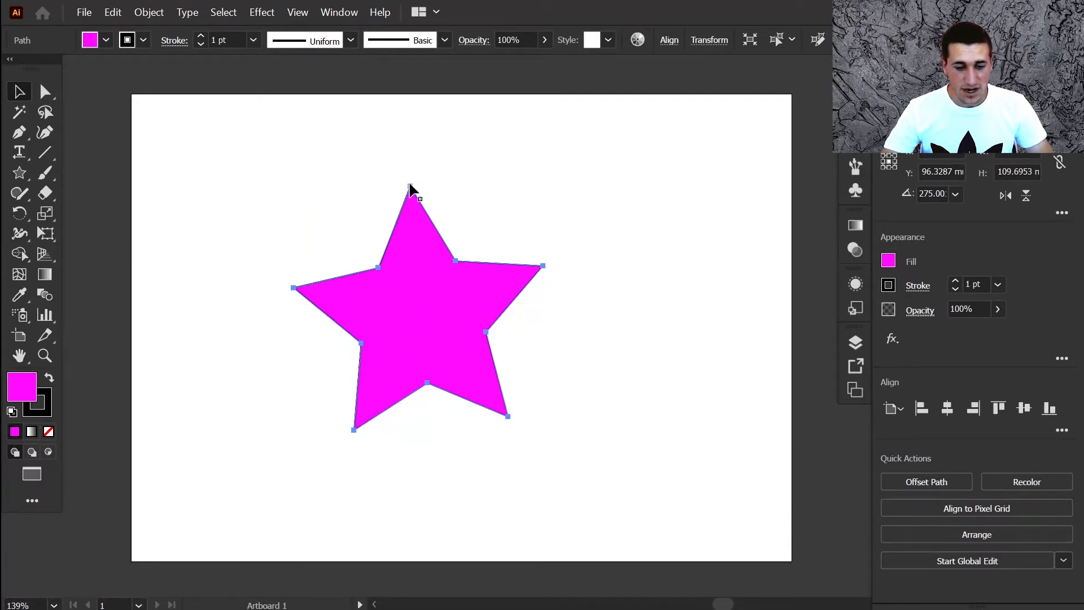
{"action": "left_click_drag", "start_coordinate": [415, 161], "coordinate": [357, 167]}
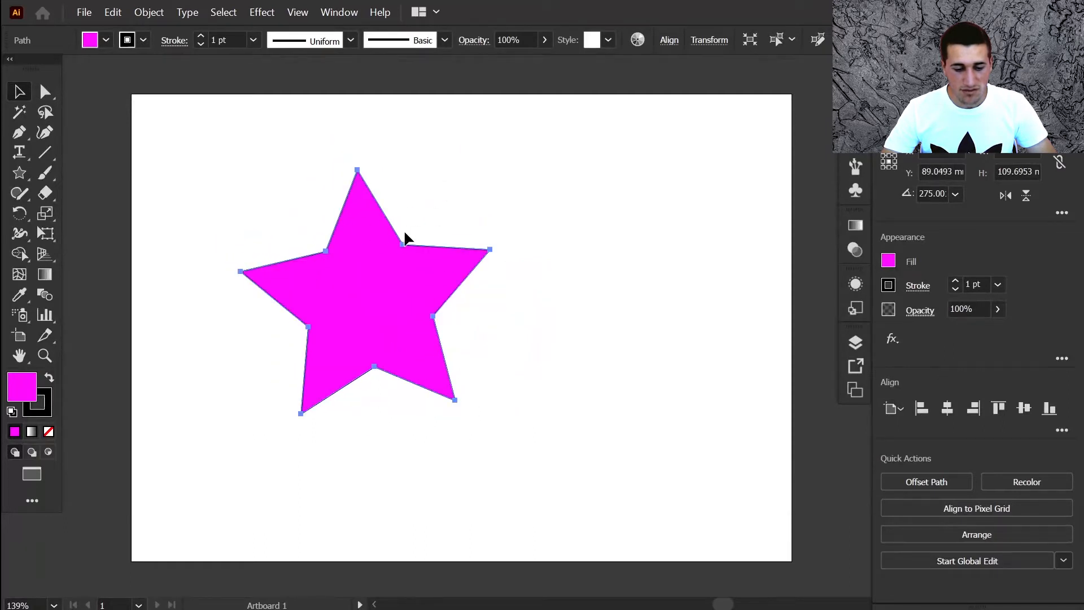
{"action": "left_click_drag", "start_coordinate": [344, 314], "coordinate": [404, 323]}
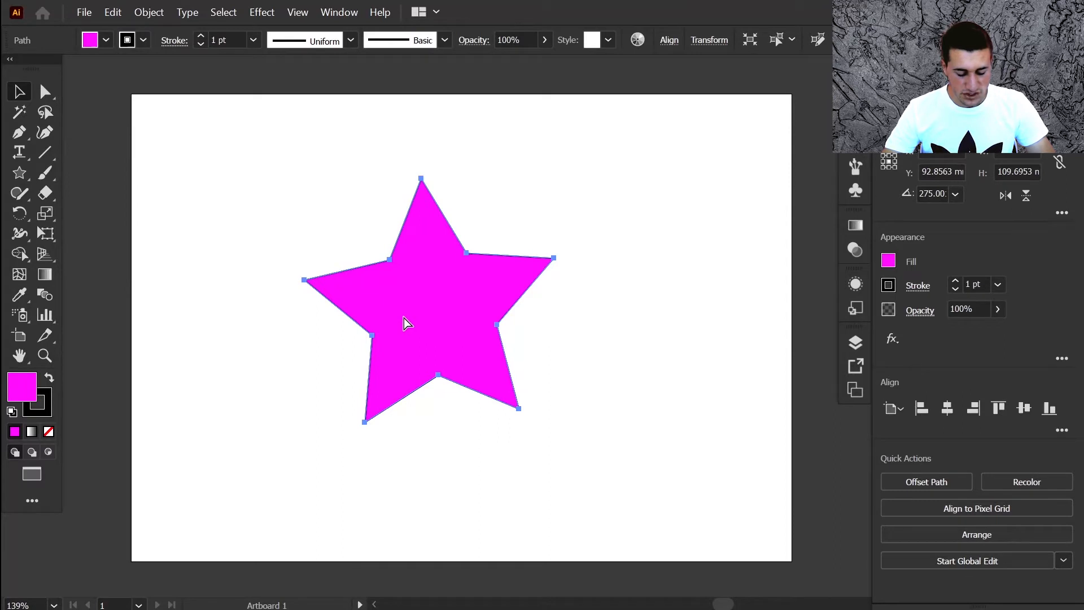
- With the Direct Selection tool, nudge the star's upper-right inner anchor point slightly inward
{"action": "key", "text": "a"}
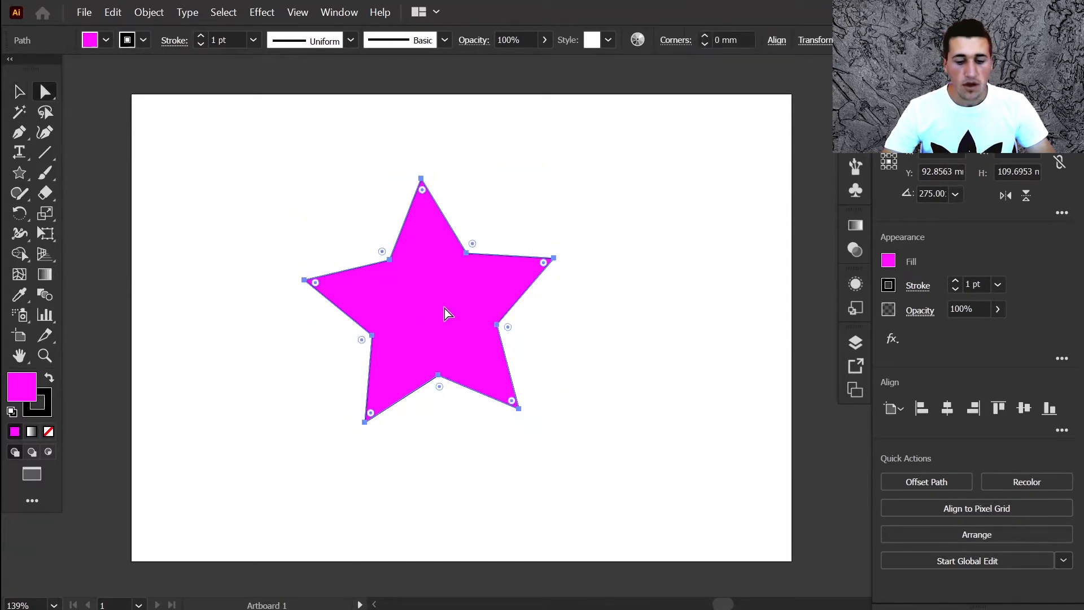
{"action": "left_click", "coordinate": [466, 252]}
{"action": "mouse_move", "coordinate": [466, 252]}
{"action": "left_mouse_down"}
{"action": "mouse_move", "coordinate": [525, 189]}
{"action": "mouse_move", "coordinate": [449, 310]}
{"action": "mouse_move", "coordinate": [469, 242]}
{"action": "mouse_move", "coordinate": [450, 252]}
{"action": "mouse_move", "coordinate": [466, 263]}
{"action": "mouse_move", "coordinate": [459, 255]}
{"action": "left_mouse_up"}
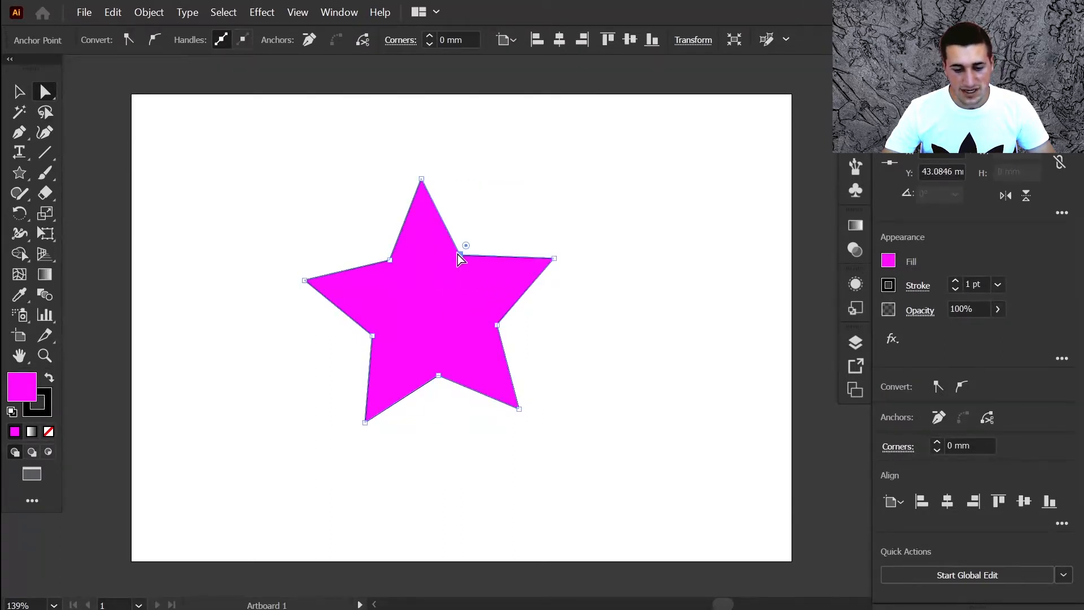
- Move the whole star to the left, then pull its right tip slightly up and outward
{"action": "left_click", "coordinate": [407, 313]}
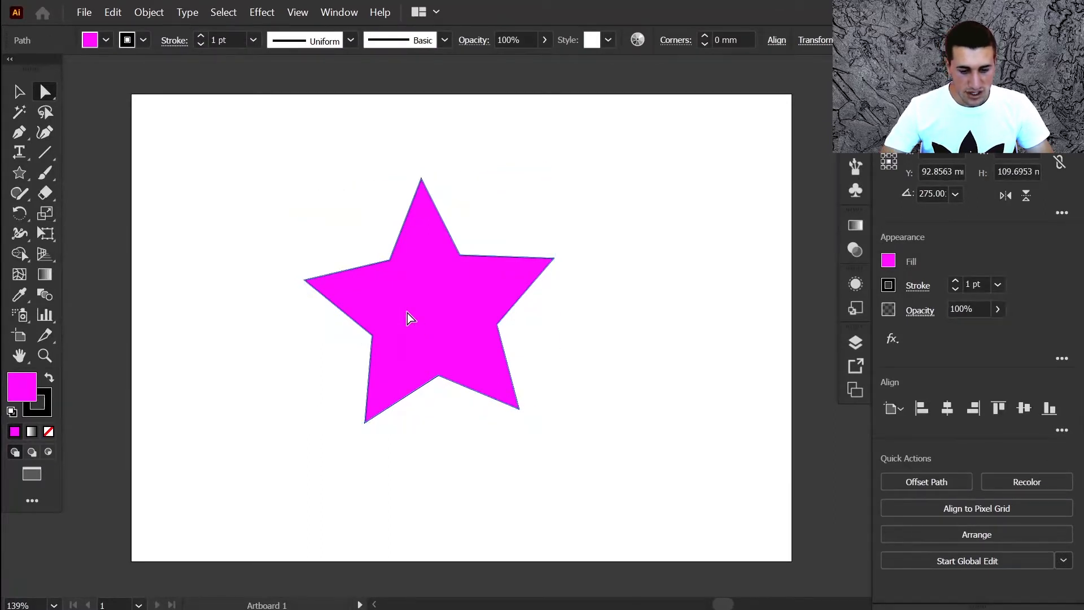
{"action": "left_click_drag", "start_coordinate": [342, 314], "coordinate": [406, 299]}
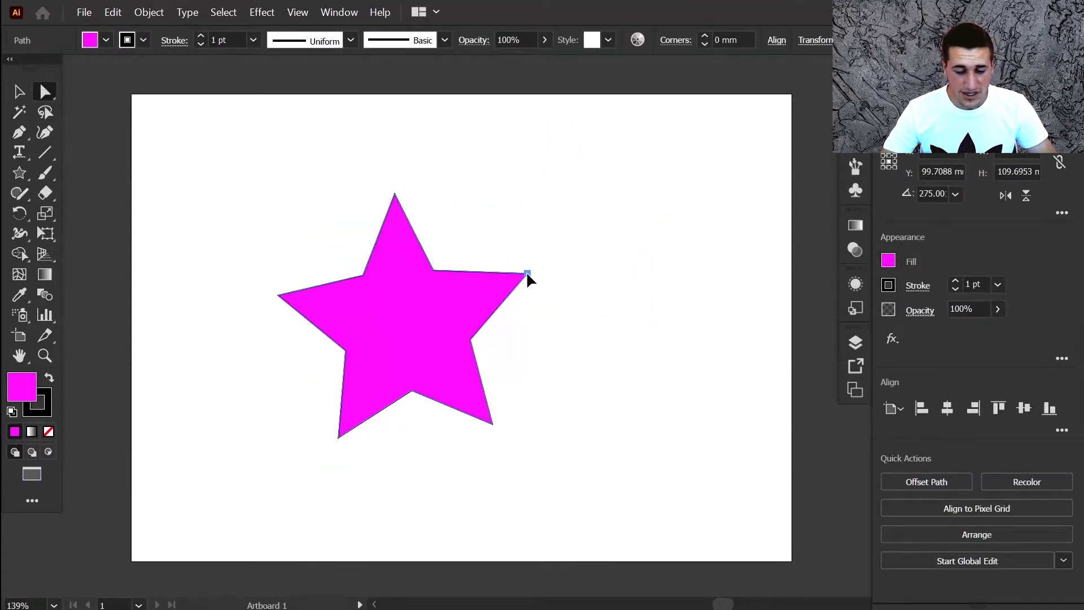
{"action": "mouse_move", "coordinate": [527, 272]}
{"action": "left_mouse_down"}
{"action": "mouse_move", "coordinate": [526, 219]}
{"action": "mouse_move", "coordinate": [527, 305]}
{"action": "mouse_move", "coordinate": [541, 263]}
{"action": "left_mouse_up"}
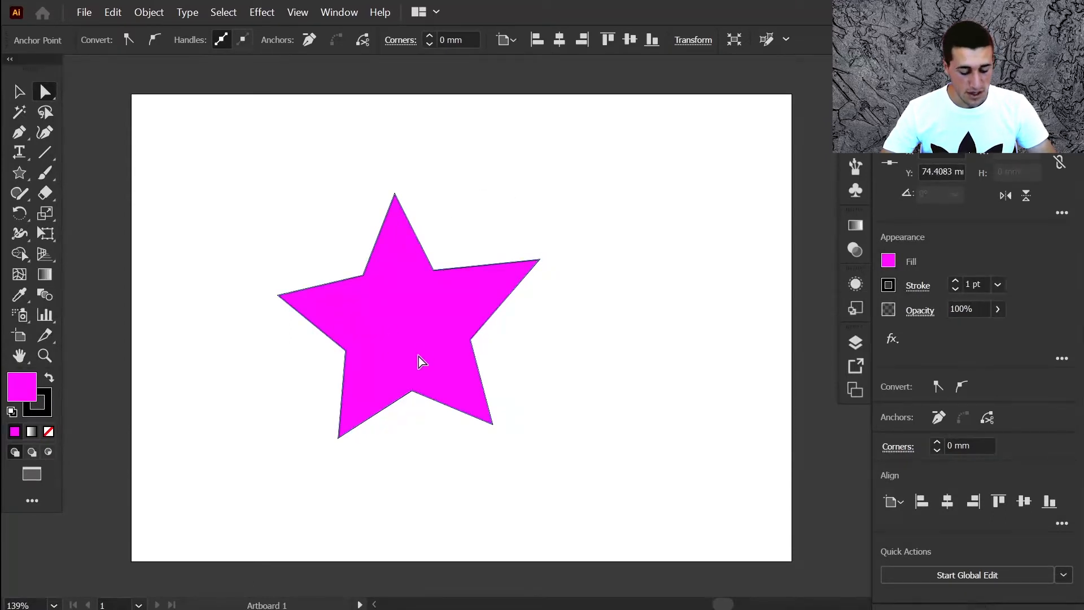
{"action": "key", "text": "v"}
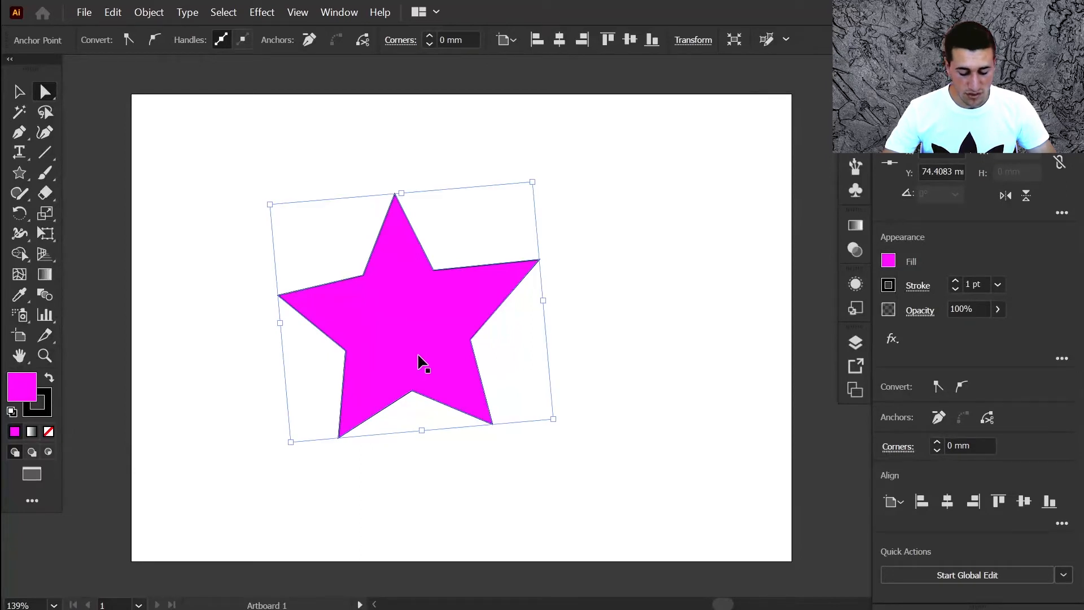
{"action": "key", "text": "a"}
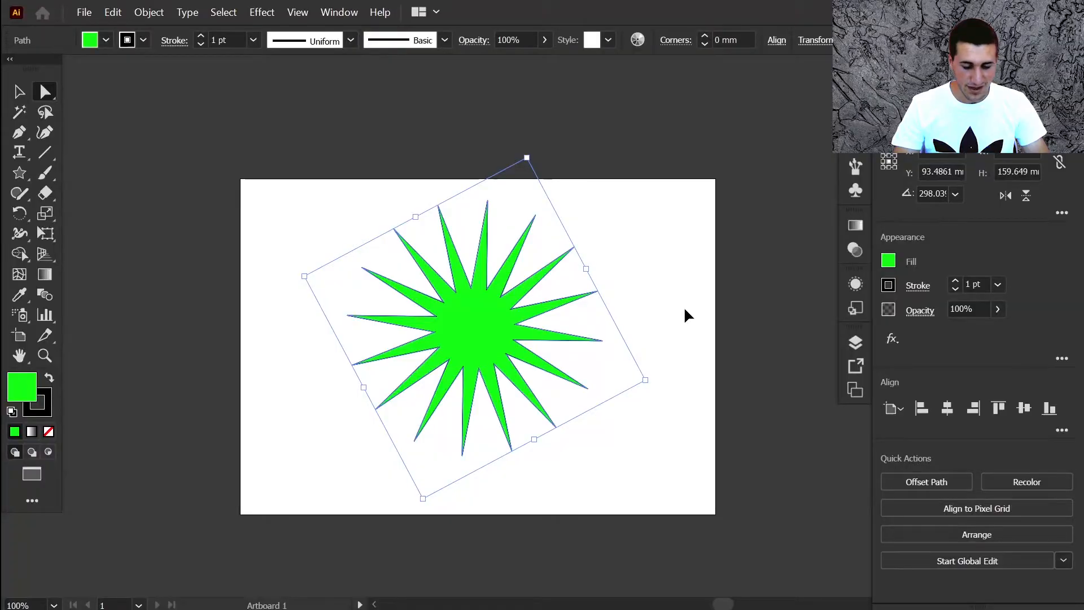
{"action": "key", "text": "a"}
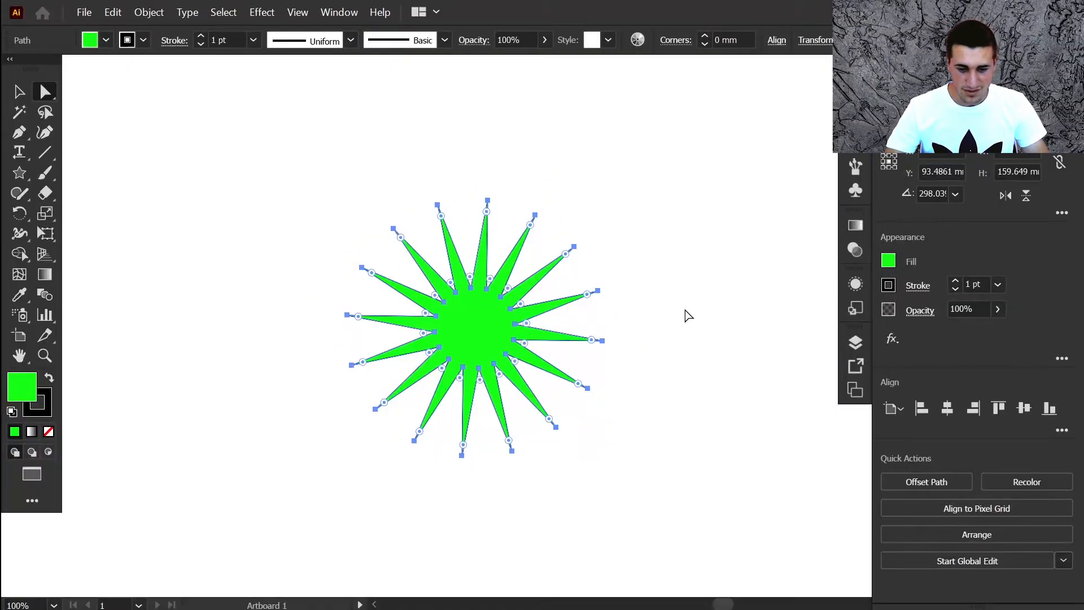
- Hide the artboards around the green starburst shape
{"action": "scroll", "coordinate": [685, 310], "scroll_direction": "down", "scroll_amount": 8}
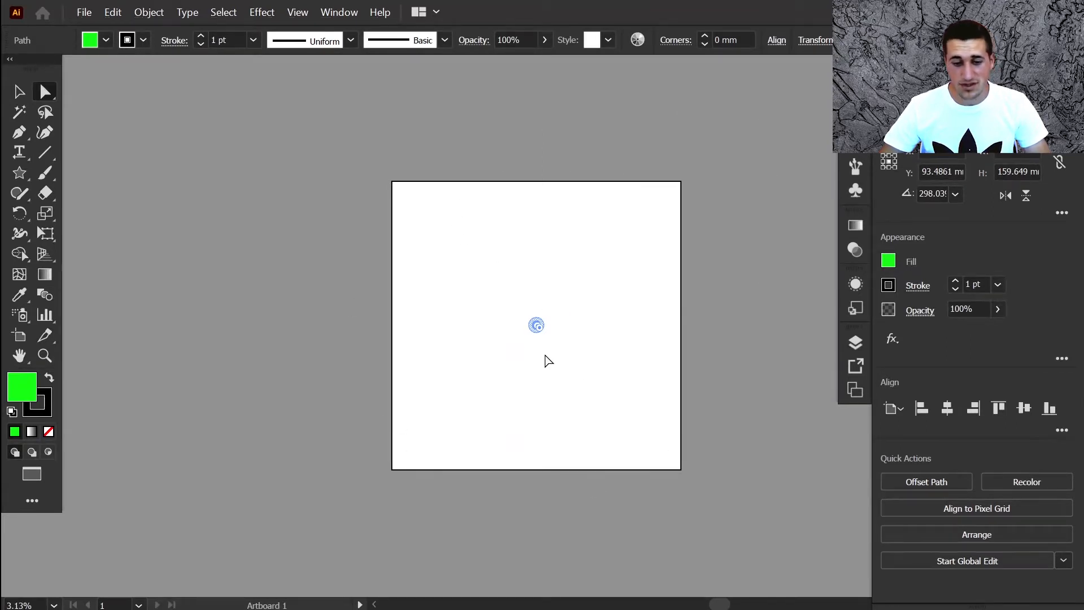
{"action": "scroll", "coordinate": [540, 327], "scroll_direction": "up", "scroll_amount": 1}
{"action": "scroll", "coordinate": [540, 327], "scroll_direction": "up", "scroll_amount": 4}
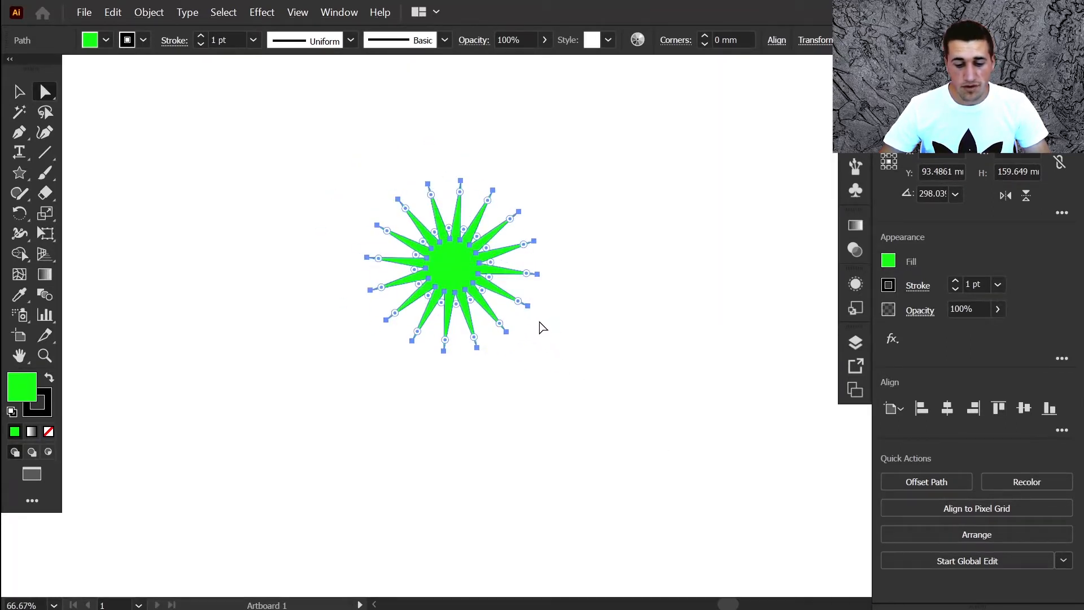
{"action": "scroll", "coordinate": [543, 324], "scroll_direction": "down", "scroll_amount": 1}
{"action": "scroll", "coordinate": [576, 356], "scroll_direction": "down", "scroll_amount": 2}
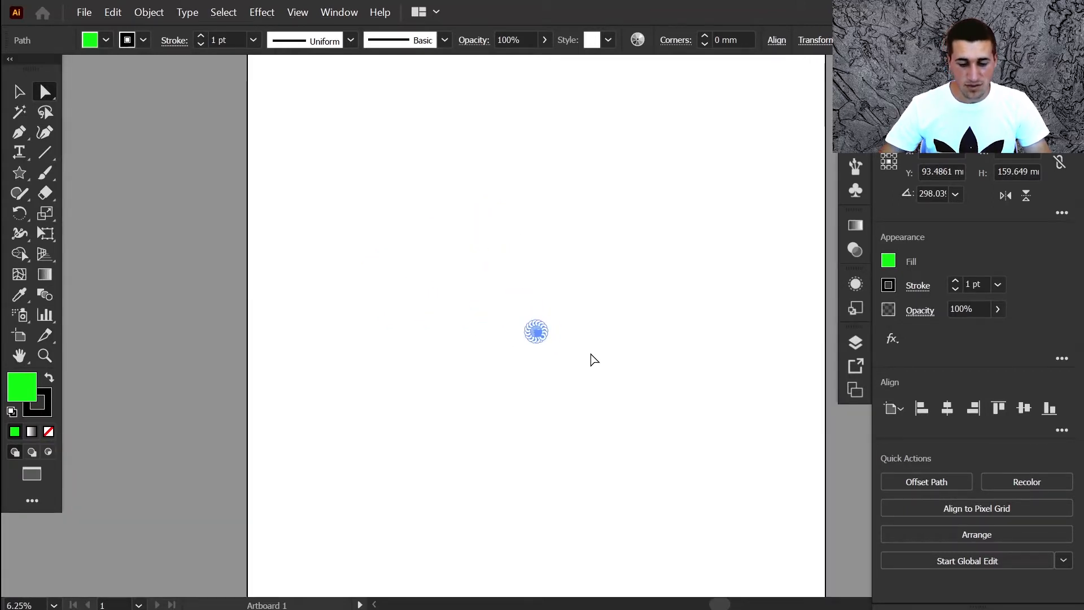
{"action": "key", "text": "ctrl"}
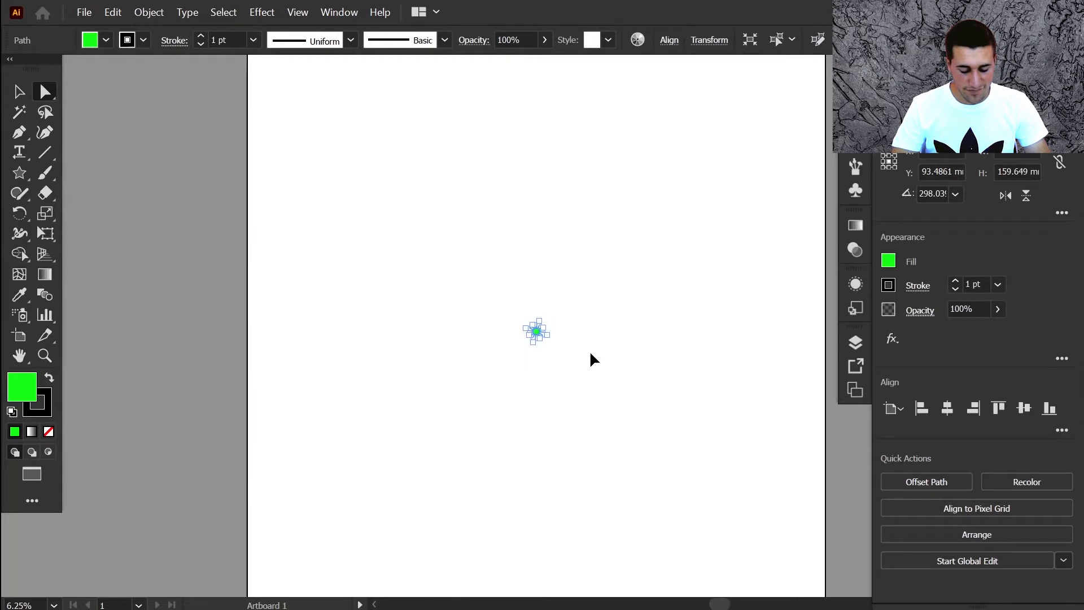
{"action": "key", "text": "ctrl+shift+h"}
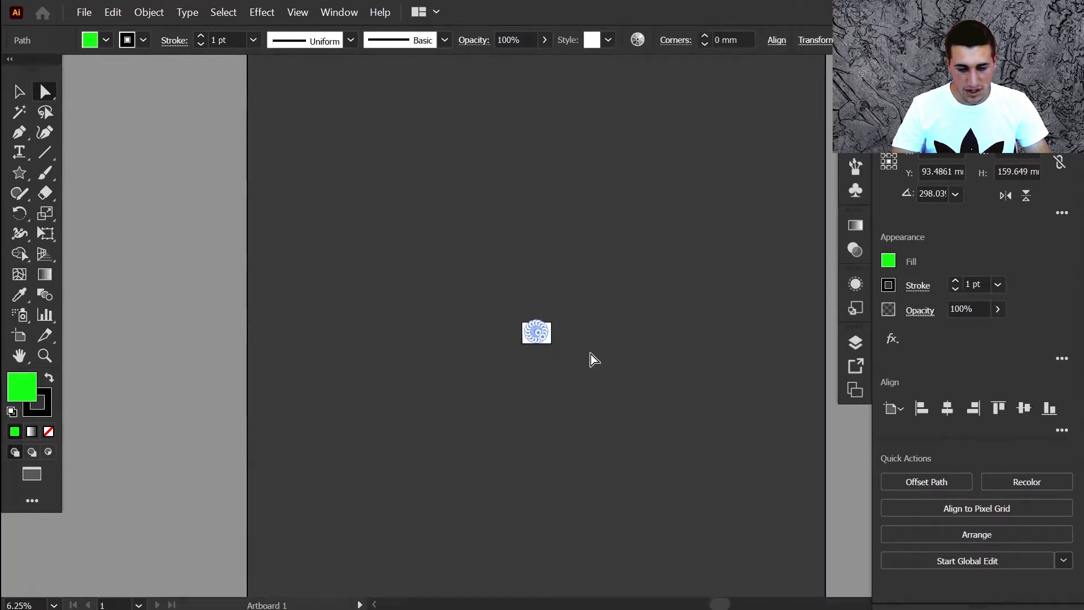
- Delete the green starburst shape
{"action": "scroll", "coordinate": [529, 308], "scroll_direction": "up", "scroll_amount": 2}
{"action": "scroll", "coordinate": [533, 319], "scroll_direction": "up", "scroll_amount": 7}
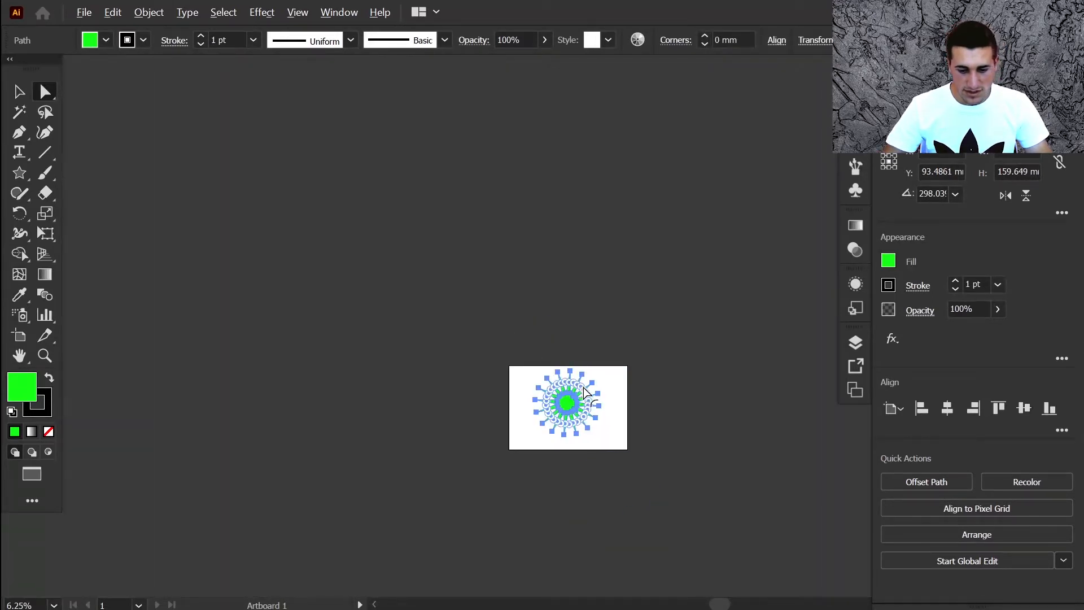
{"action": "key", "text": "Delete"}
{"action": "scroll", "coordinate": [514, 319], "scroll_direction": "up", "scroll_amount": 2}
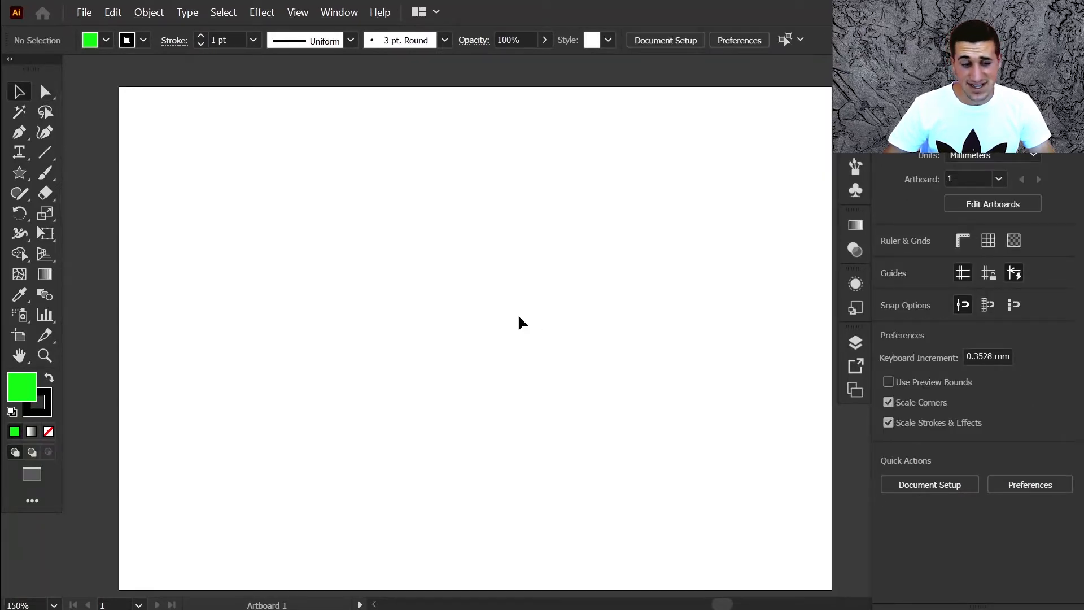
- Cycle through the screen modes and return to Normal Screen Mode
{"action": "key", "text": "f"}
{"action": "key", "text": "f"}
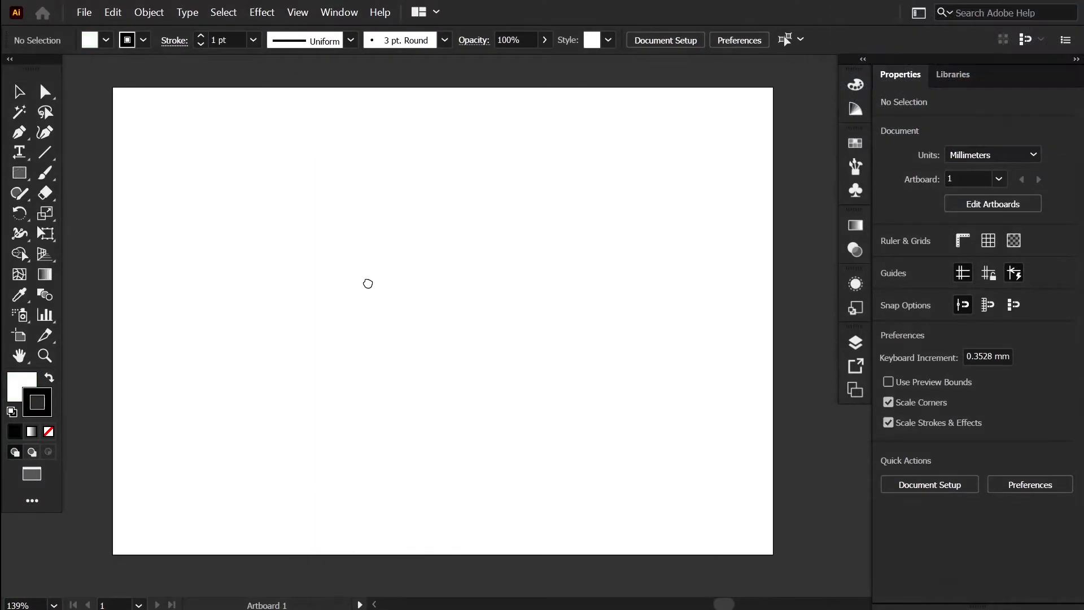
{"action": "key", "text": "f"}
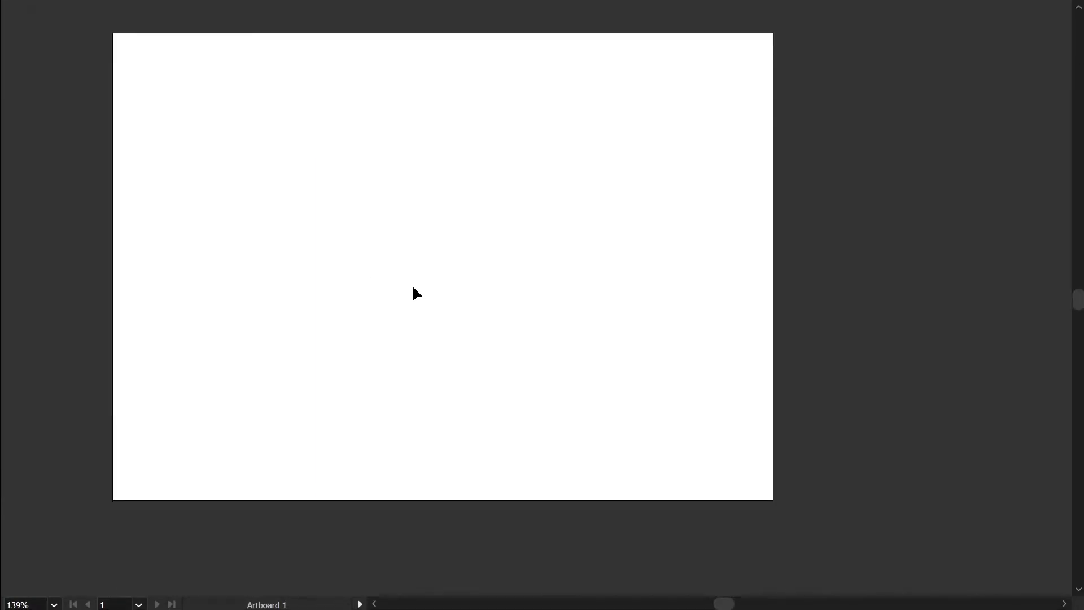
{"action": "mouse_move", "coordinate": [1, 286]}
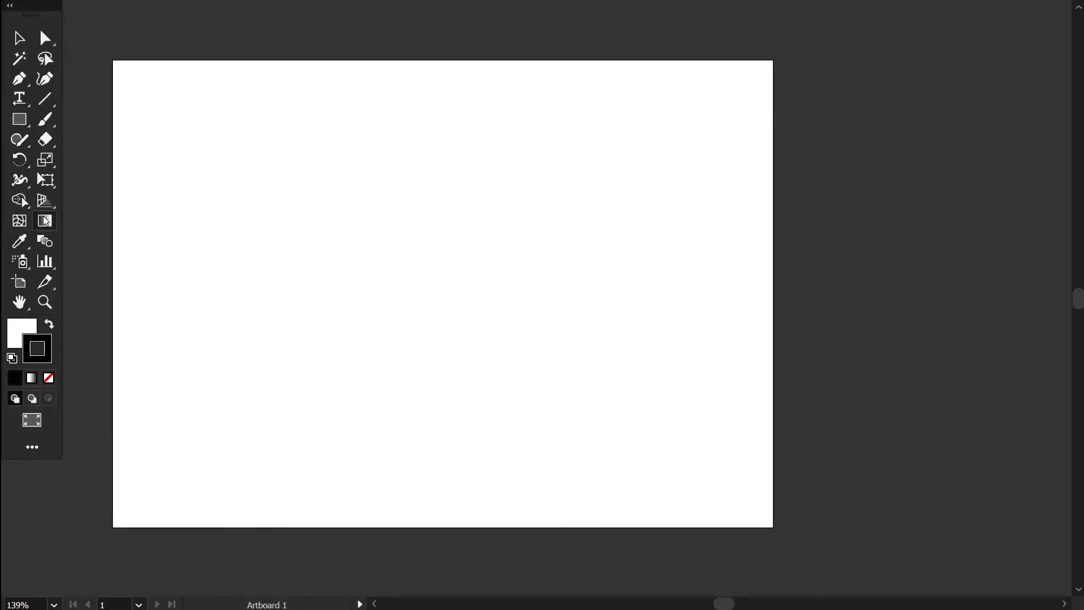
{"action": "mouse_move", "coordinate": [1081, 157]}
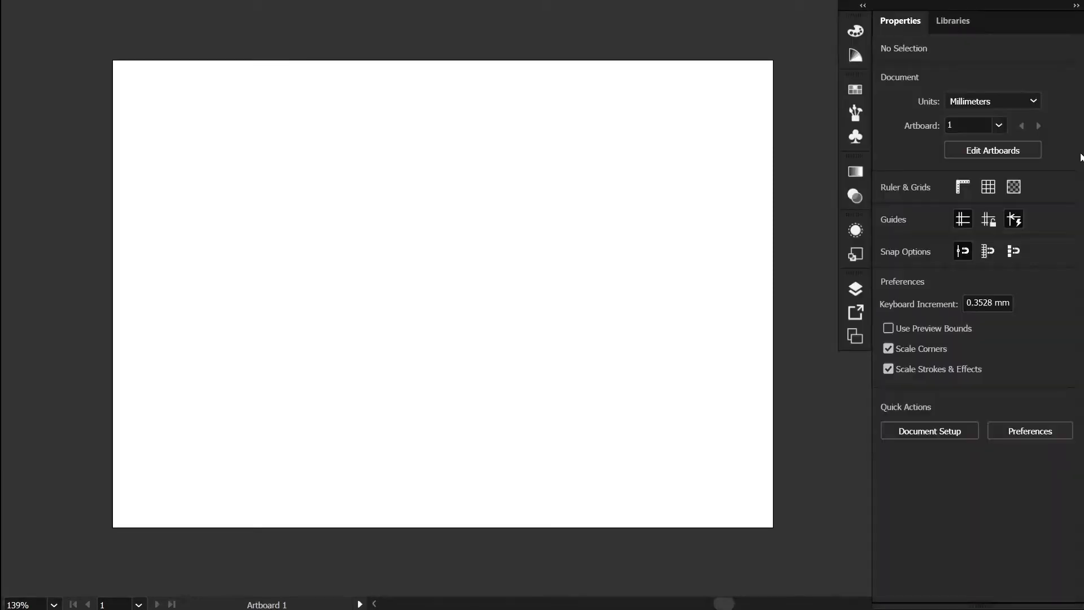
{"action": "key", "text": "f"}
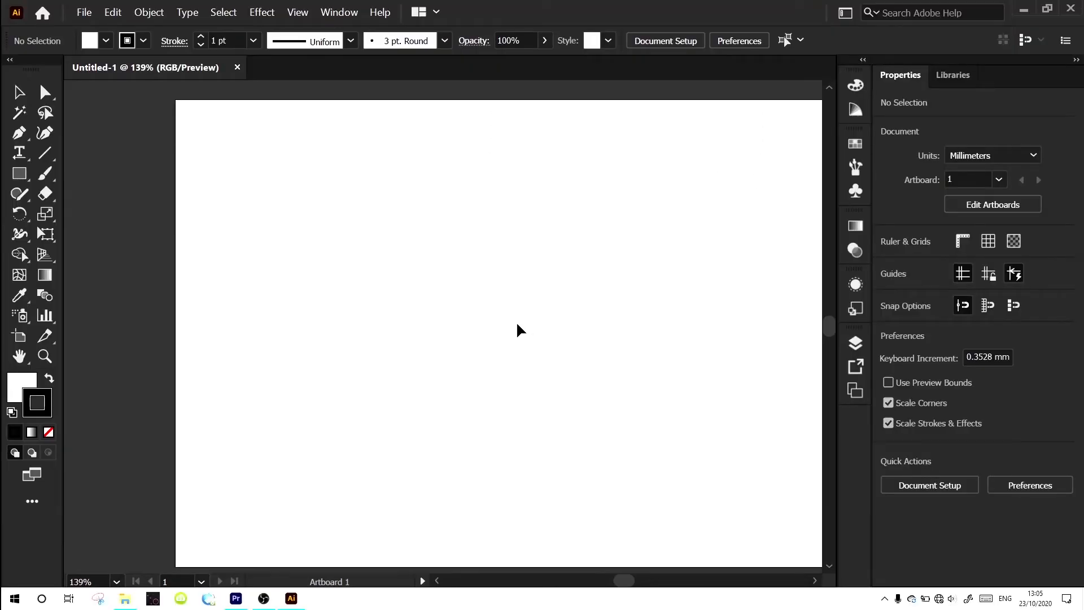
- Switch to Full Screen Mode showing only the artboard
{"action": "key", "text": "f"}
{"action": "key", "text": "f"}
{"action": "scroll", "coordinate": [496, 314], "scroll_direction": "up", "scroll_amount": 4}
{"action": "scroll", "coordinate": [496, 314], "scroll_direction": "down", "scroll_amount": 5}
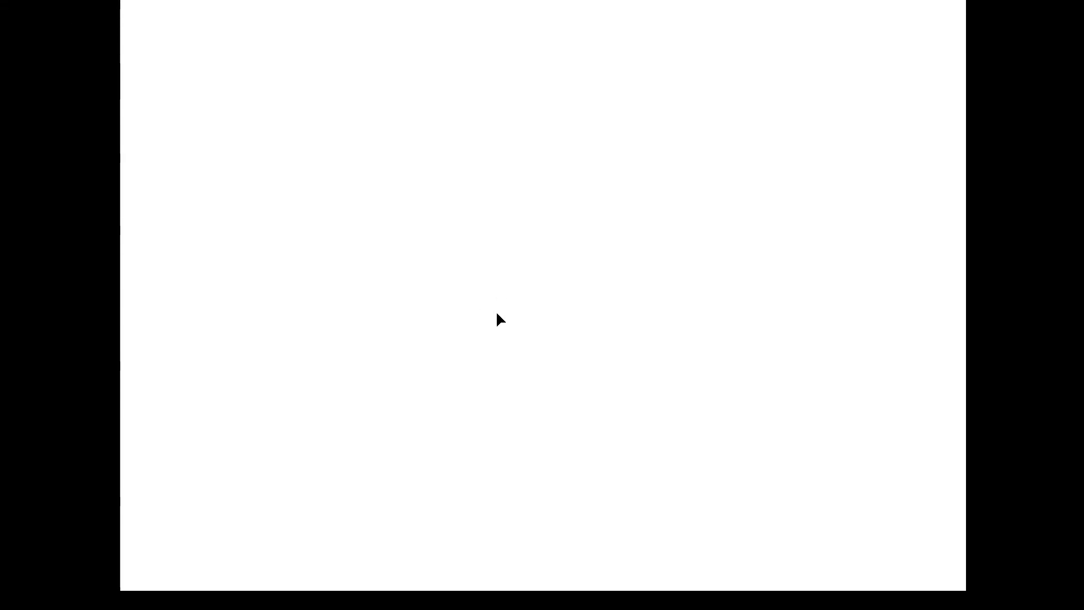
{"action": "scroll", "coordinate": [496, 314], "scroll_direction": "up", "scroll_amount": 1}
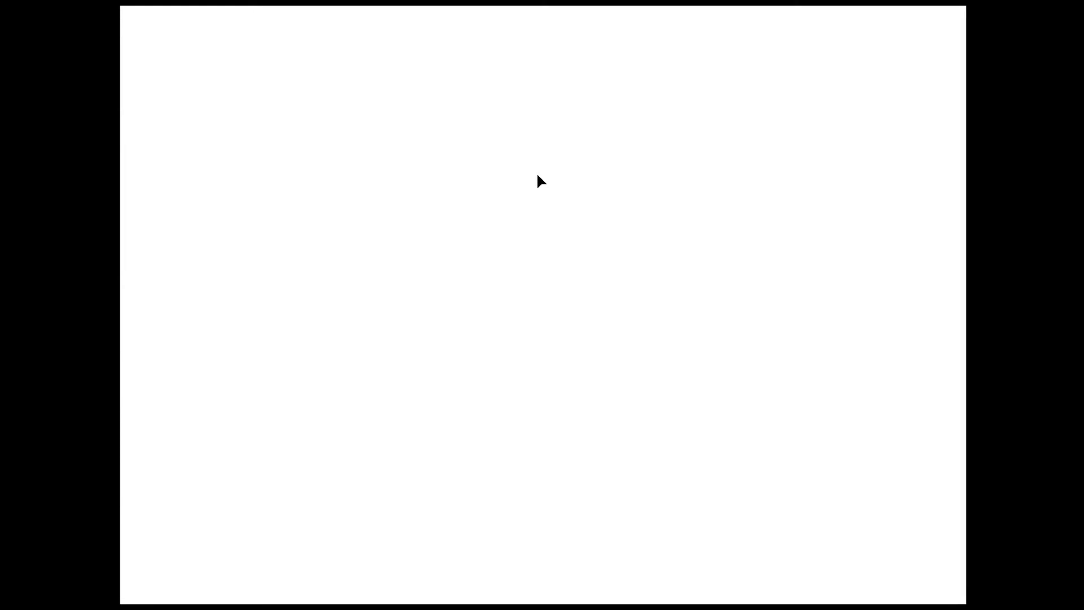
- Return to Normal Screen Mode and switch the artwork to Outline view
{"action": "key", "text": "f"}
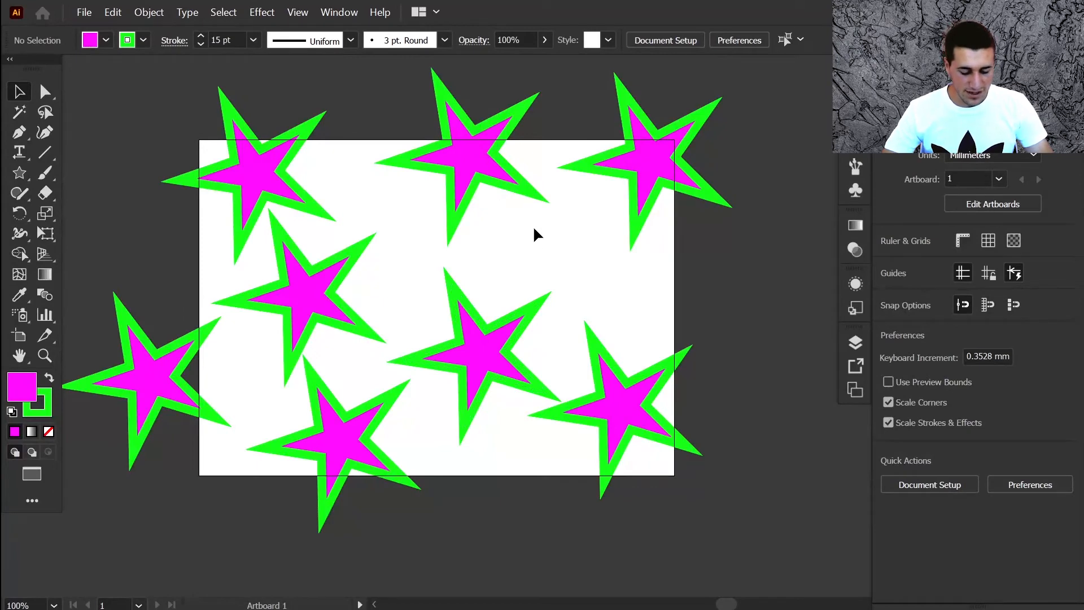
{"action": "key", "text": "ctrl+y"}
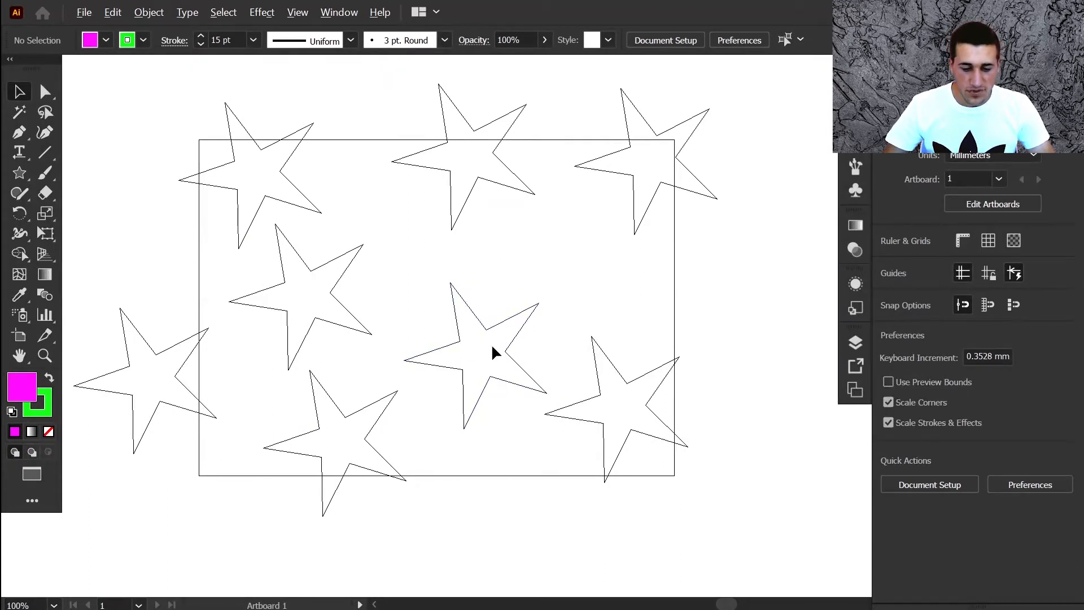
- Zoom in and move the top point of the central star up and to the right with the Direct Selection tool, then deselect
{"action": "scroll", "coordinate": [492, 343], "scroll_direction": "up", "scroll_amount": 2}
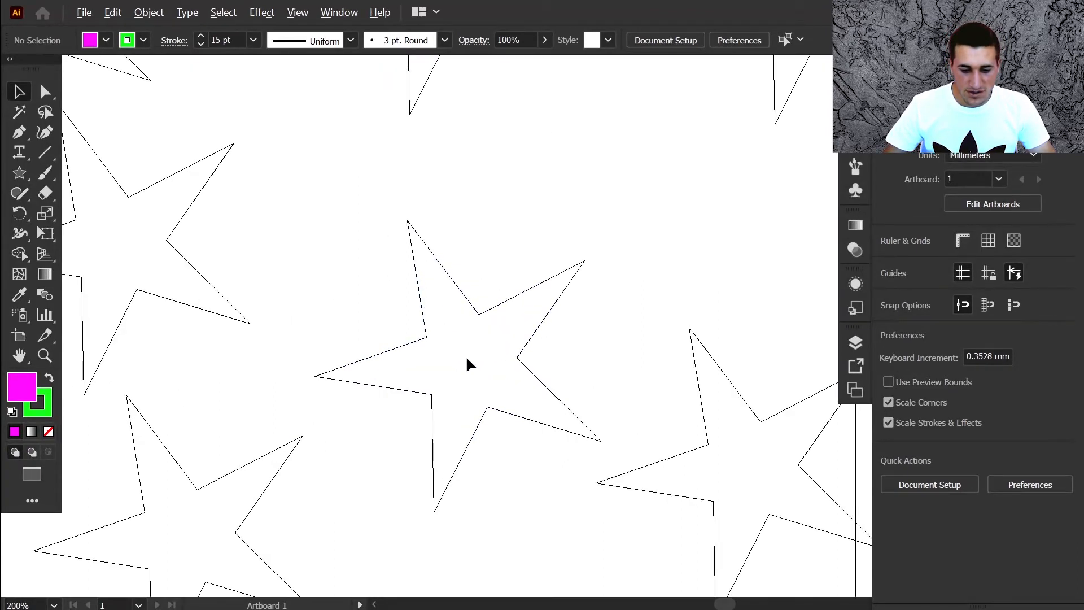
{"action": "left_click", "coordinate": [45, 91]}
{"action": "left_click_drag", "start_coordinate": [408, 222], "coordinate": [526, 170]}
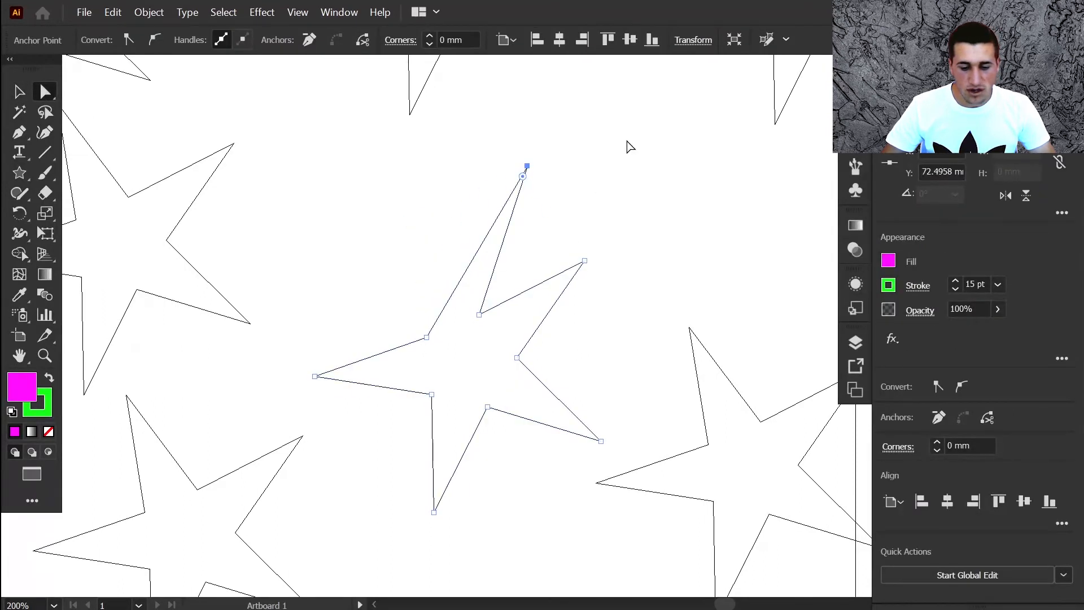
{"action": "left_click", "coordinate": [19, 92]}
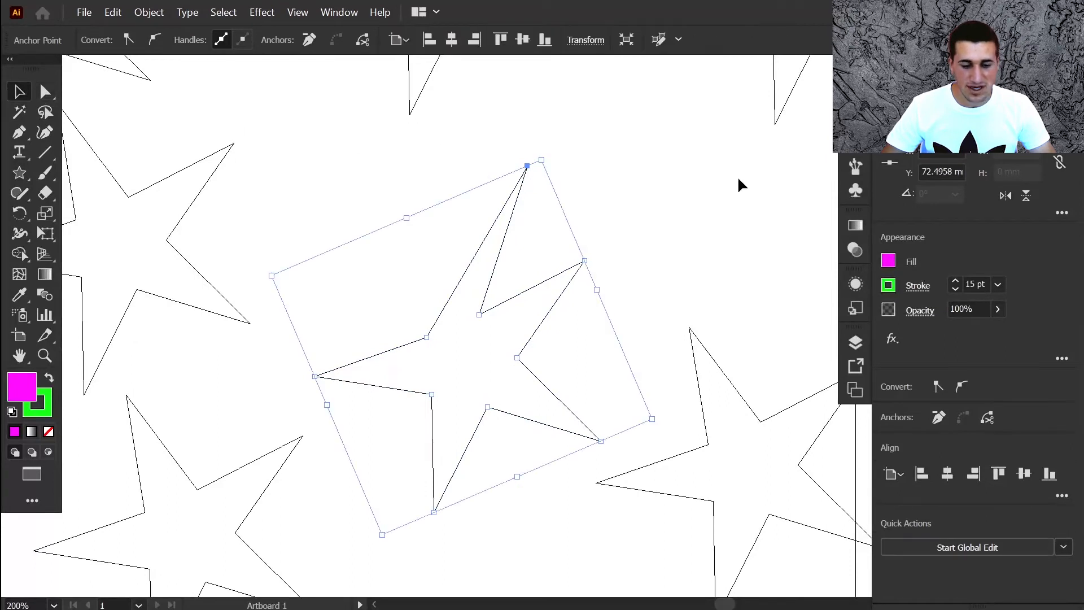
{"action": "left_click", "coordinate": [611, 202]}
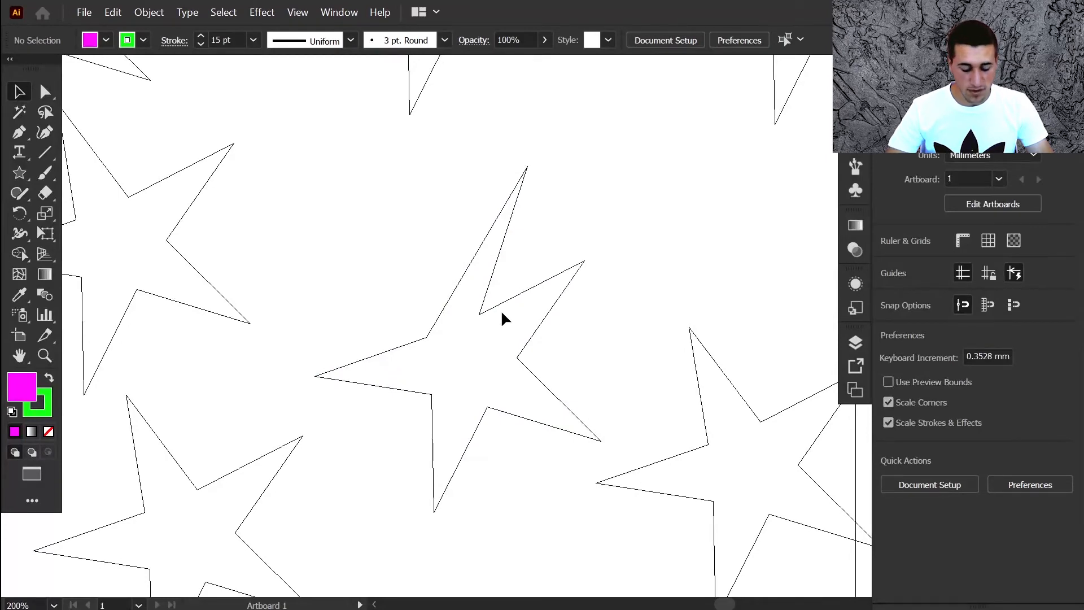
- Switch back to Preview view and zoom to Actual Size
{"action": "key", "text": "ctrl+y"}
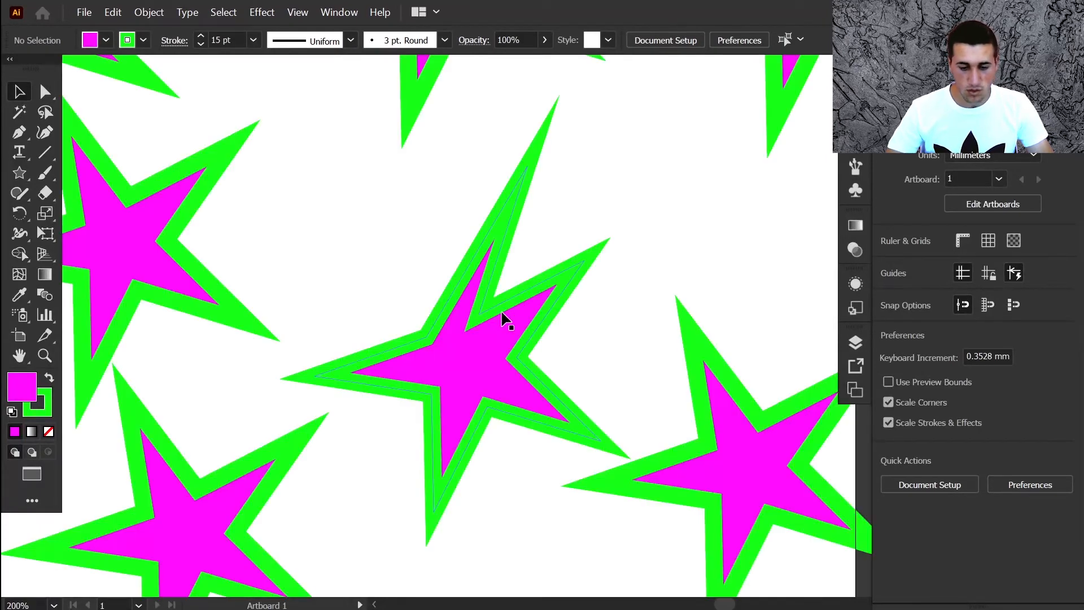
{"action": "key", "text": "ctrl+1"}
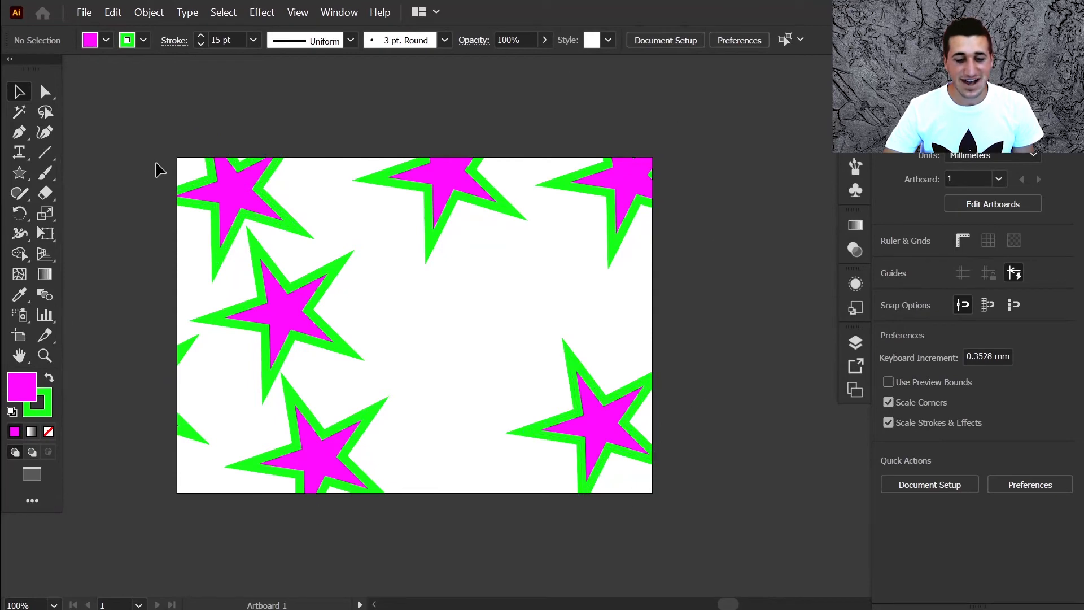
- Turn off Trim View
{"action": "left_click", "coordinate": [297, 12]}
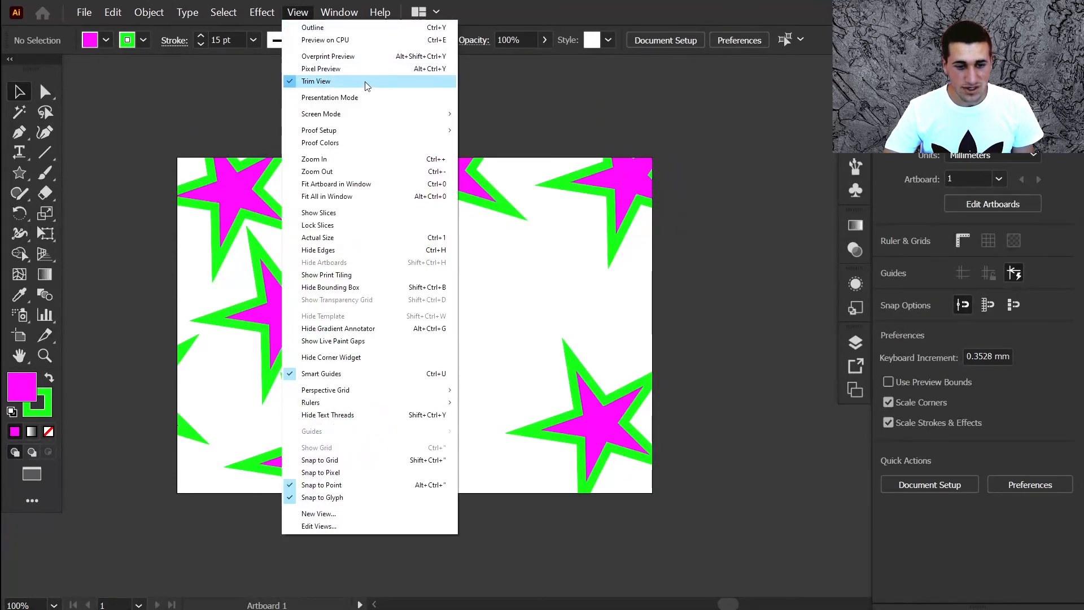
{"action": "left_click", "coordinate": [330, 82]}
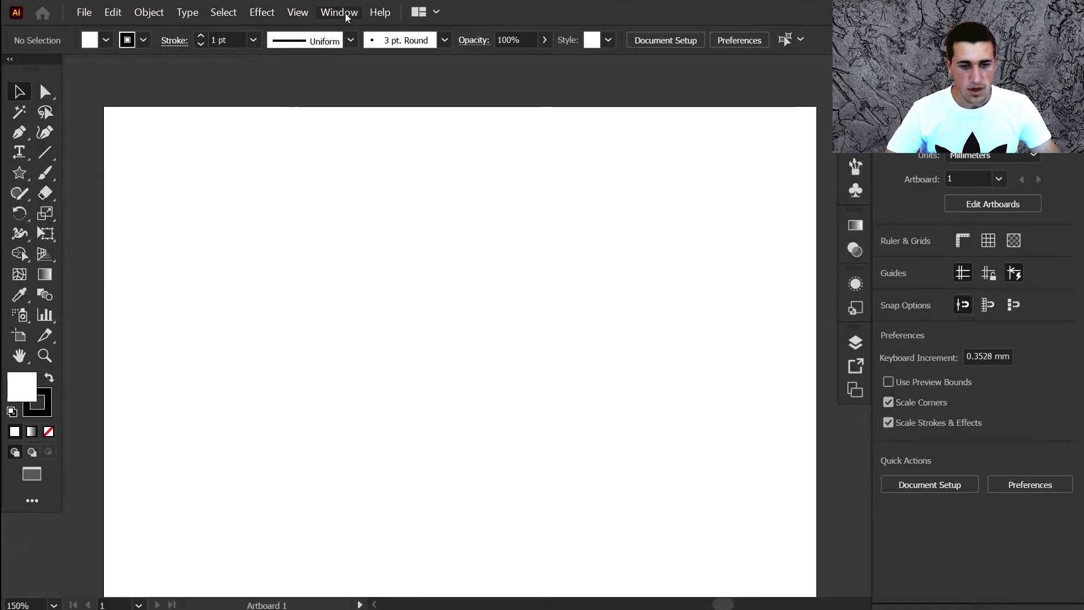
- Hide the Control bar and then show it again
{"action": "left_click", "coordinate": [339, 12]}
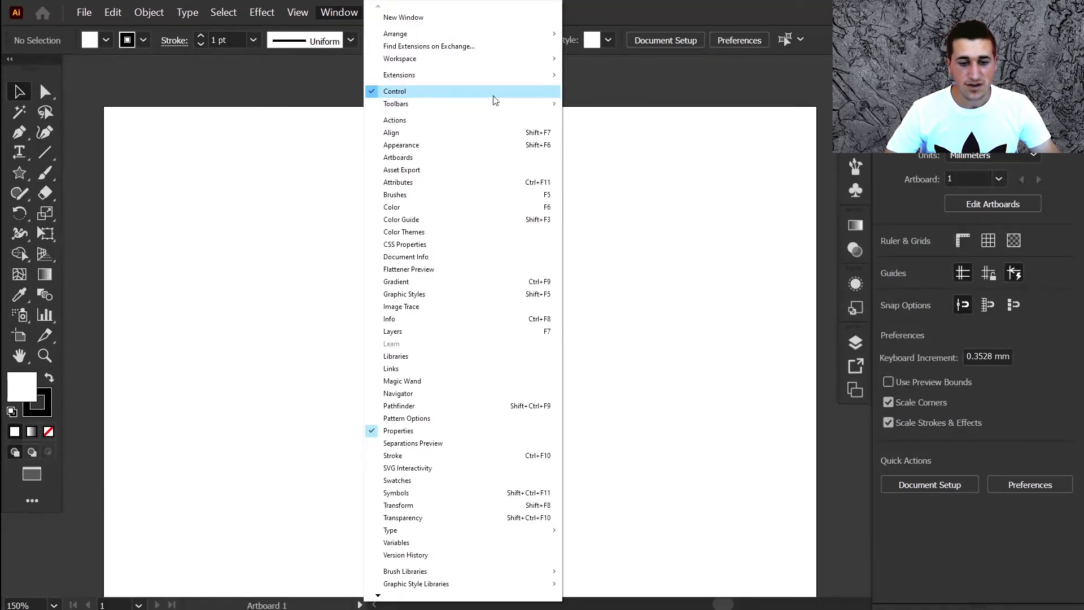
{"action": "left_click", "coordinate": [426, 92]}
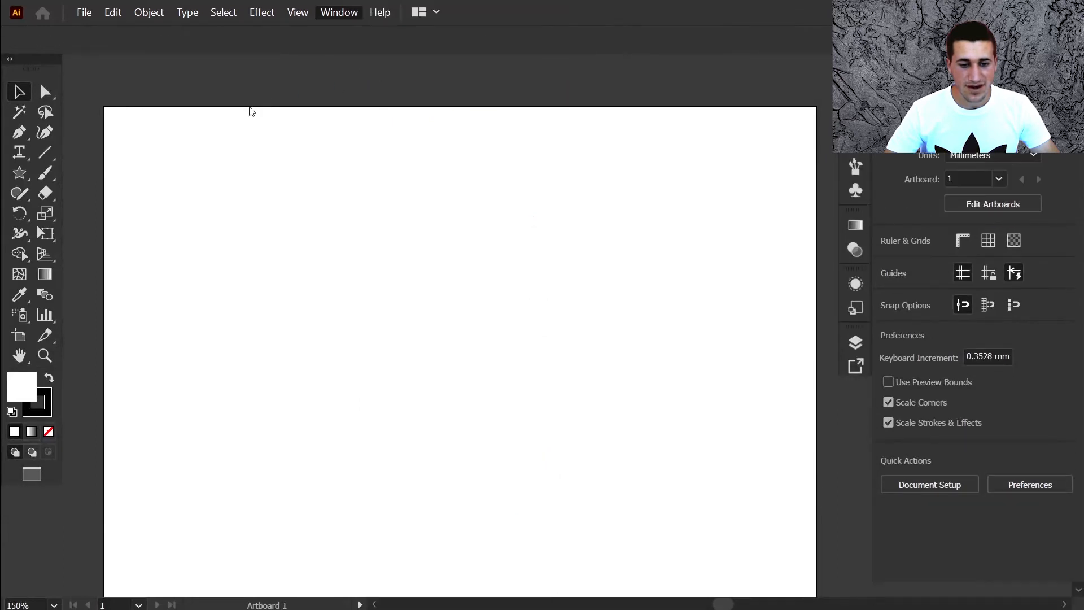
{"action": "left_click", "coordinate": [340, 12]}
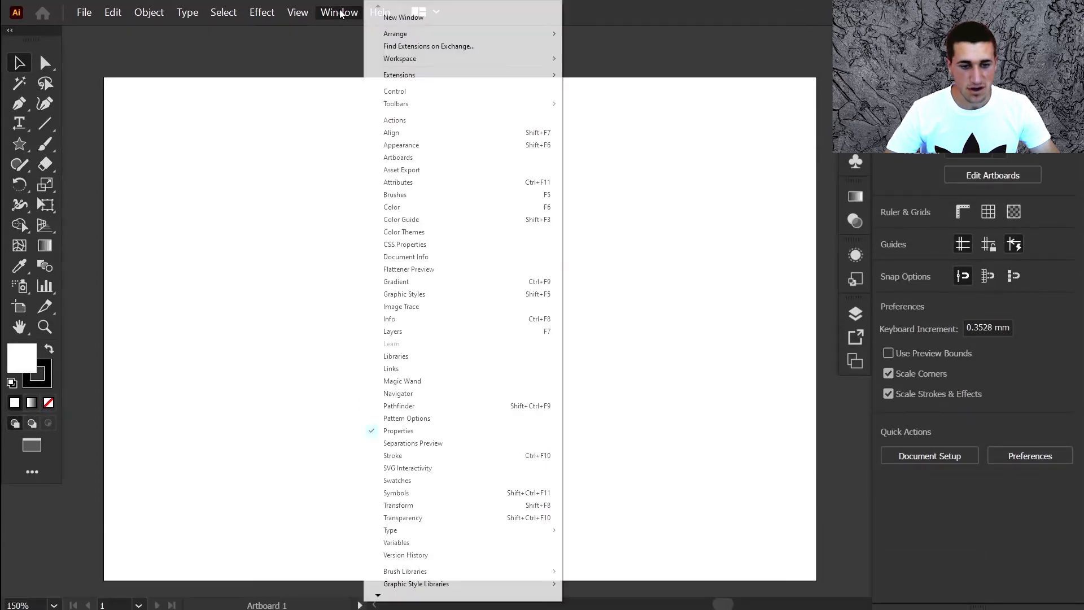
{"action": "left_click", "coordinate": [452, 90]}
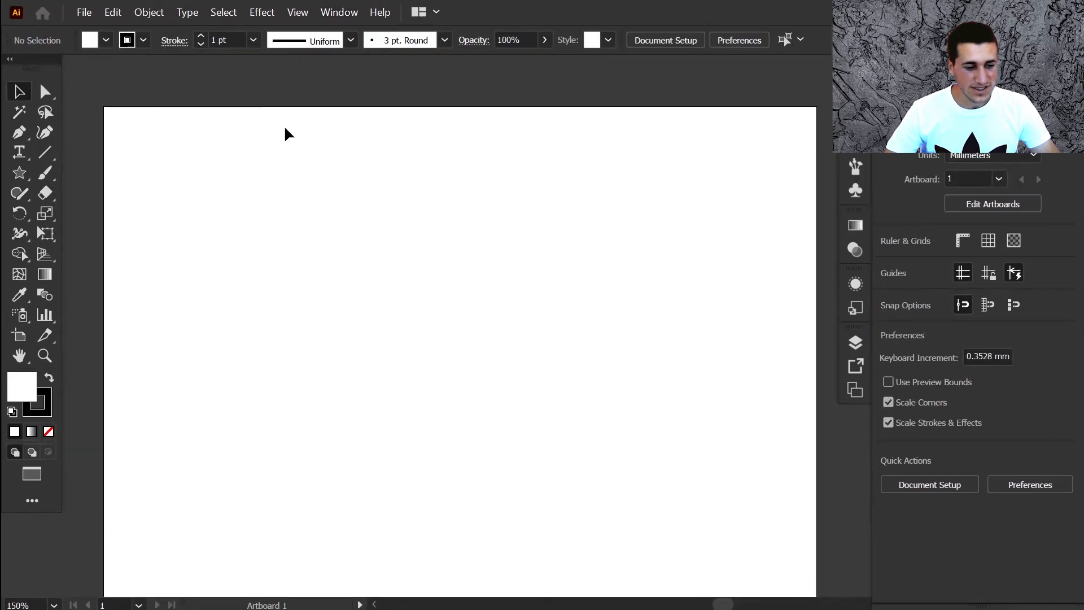
- Switch the tools toolbar to the Basic toolbar
{"action": "left_click", "coordinate": [339, 12]}
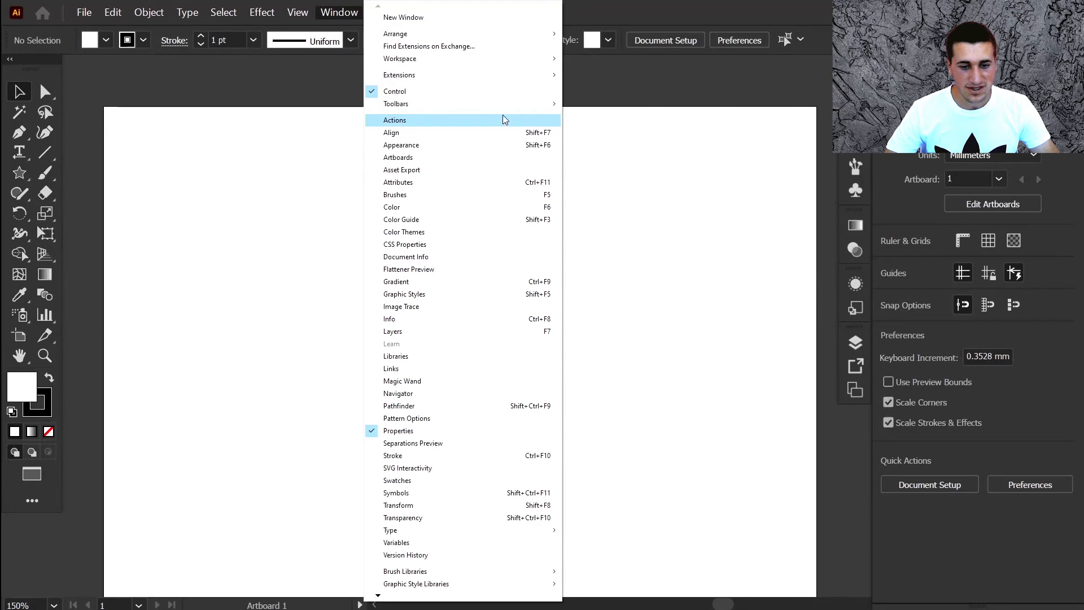
{"action": "mouse_move", "coordinate": [462, 107]}
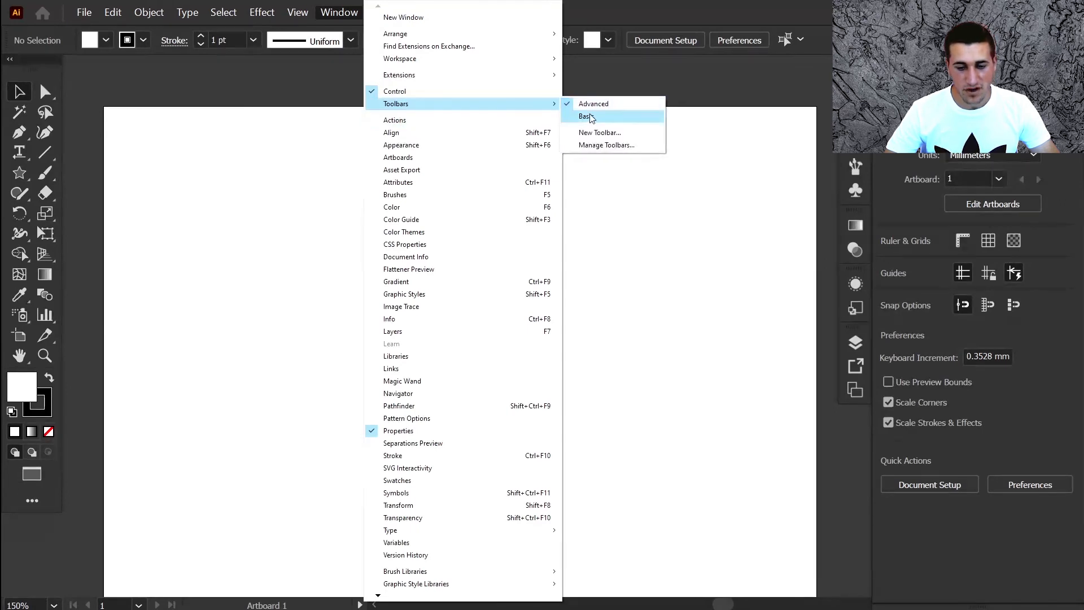
{"action": "left_click", "coordinate": [620, 118]}
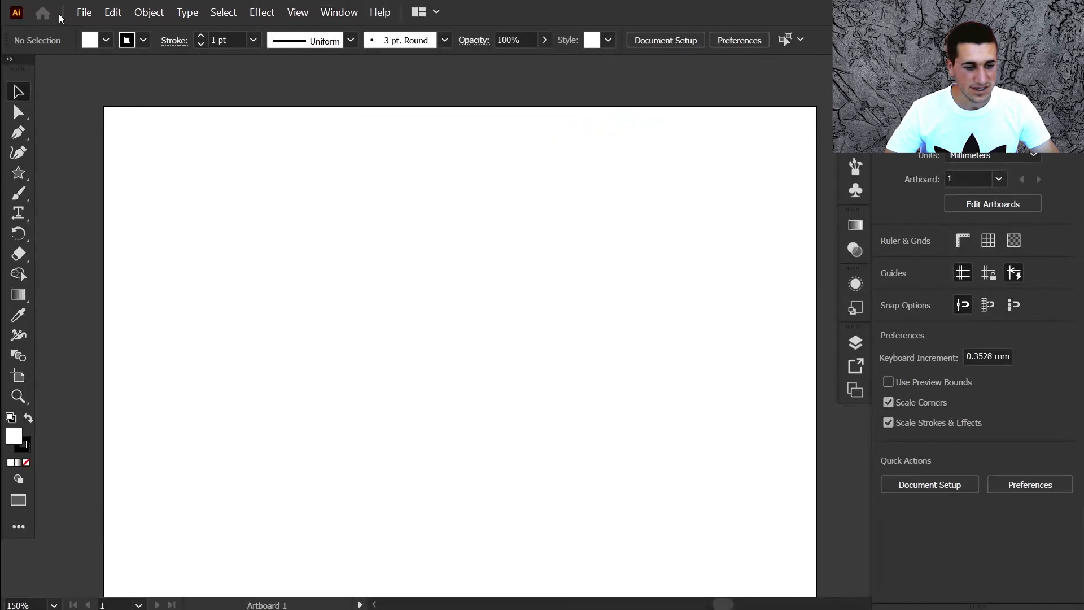
- Begin choosing another panel or toolbar to display
{"action": "left_click", "coordinate": [340, 14]}
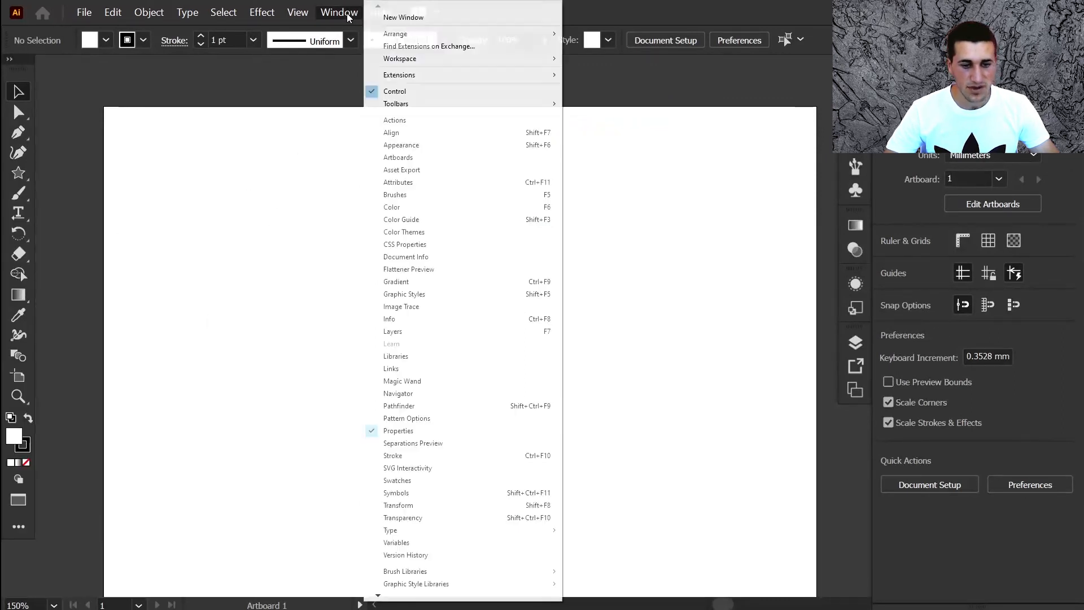